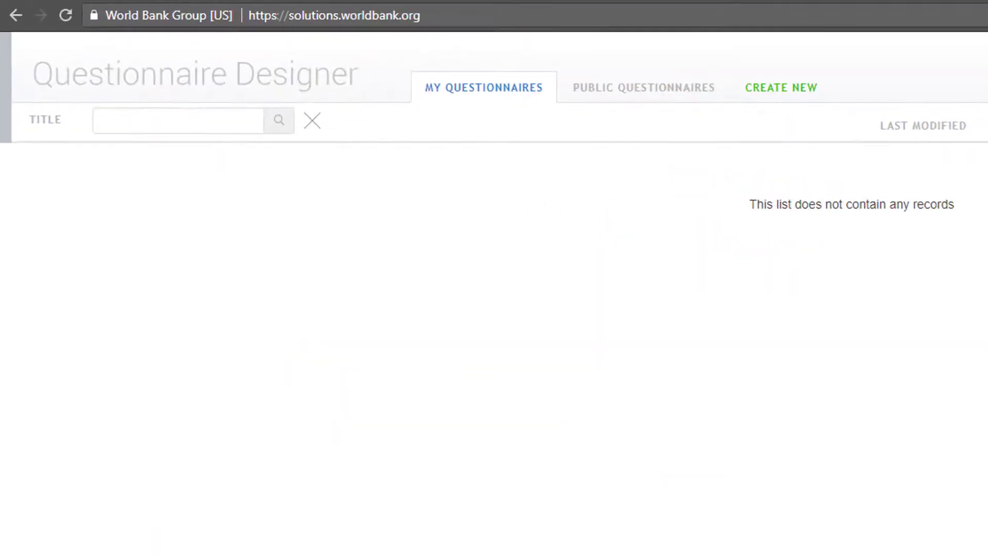
Create a new questionnaire titled 'Test'.
{"action": "left_click", "coordinate": [799, 95]}
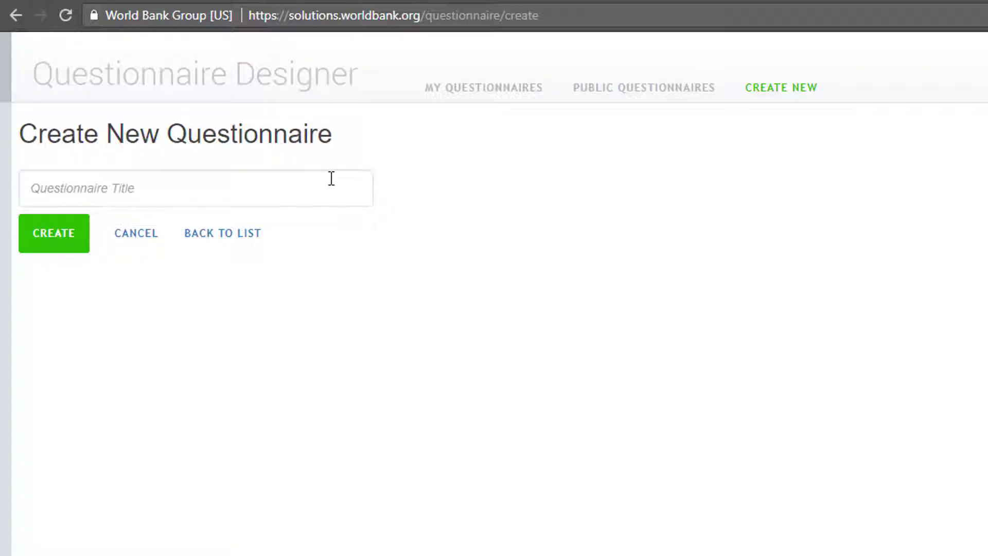
{"action": "left_click", "coordinate": [331, 178]}
{"action": "type", "text": "Test"}
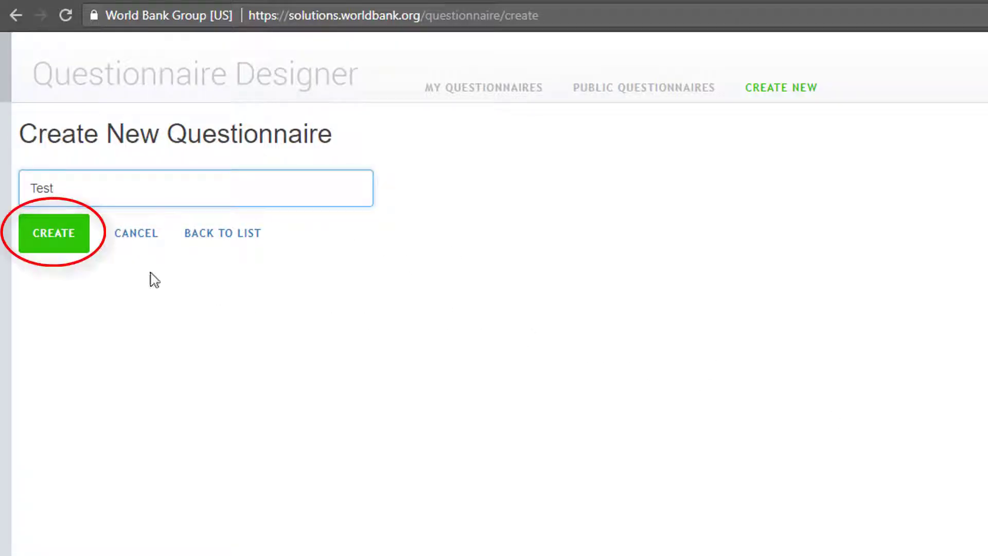
{"action": "left_click", "coordinate": [67, 243]}
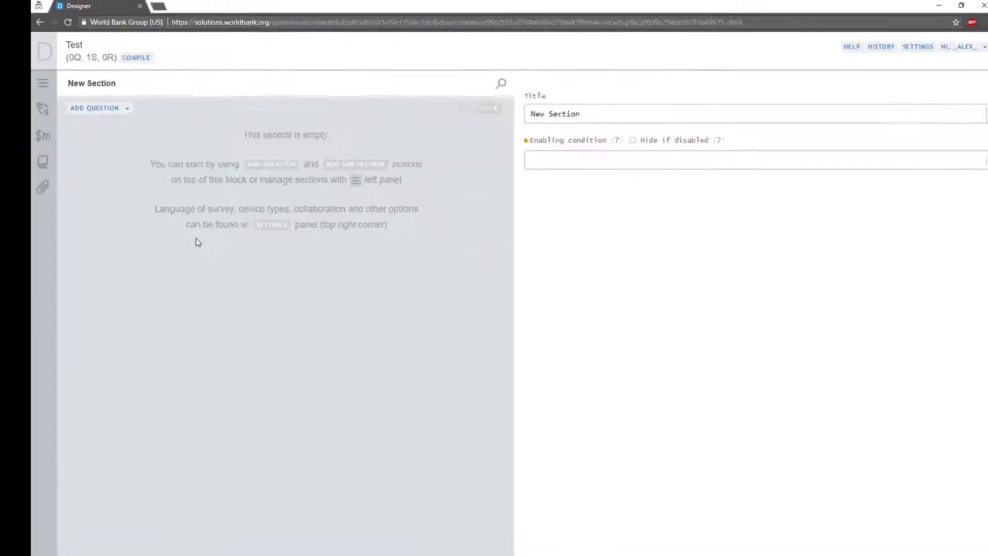
Rename the first section to 'Chapter 1' and save it.
{"action": "triple_click", "coordinate": [602, 108]}
{"action": "type", "text": "Chapter 1"}
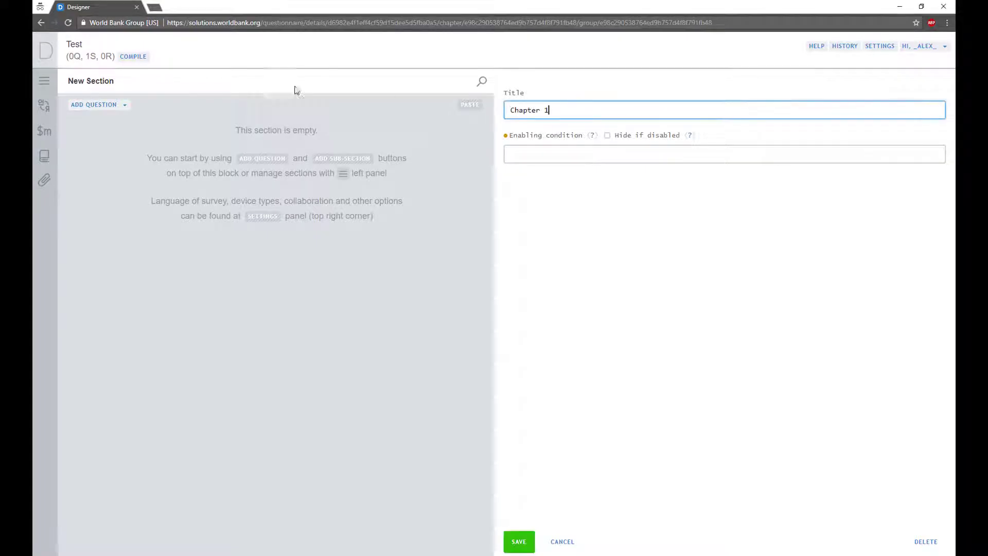
{"action": "left_click", "coordinate": [520, 544]}
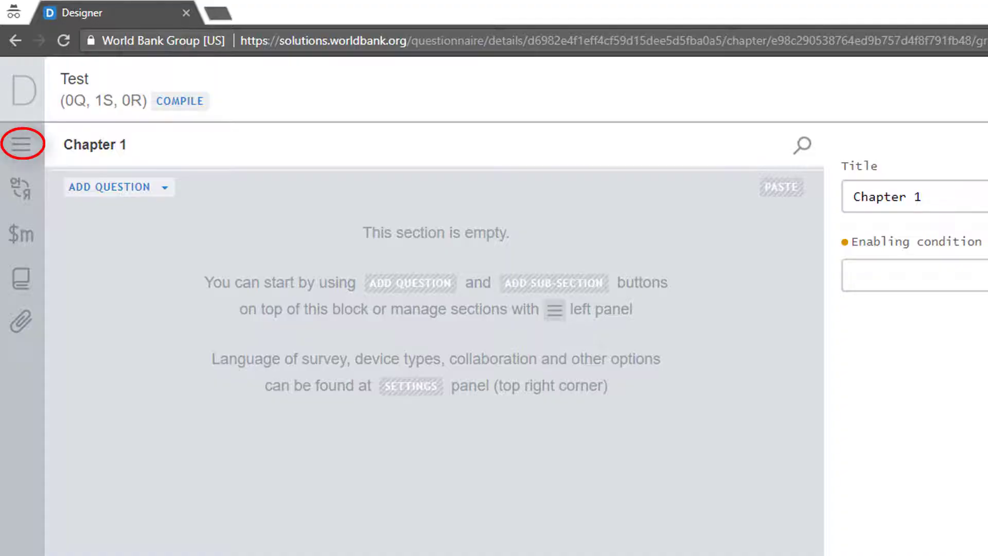
{"action": "left_click", "coordinate": [30, 147]}
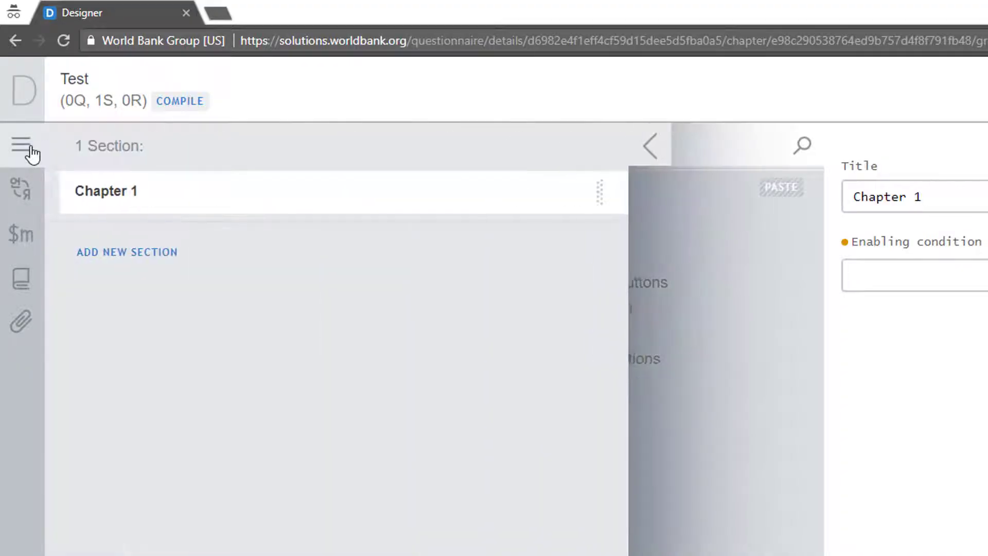
{"action": "left_click", "coordinate": [130, 196]}
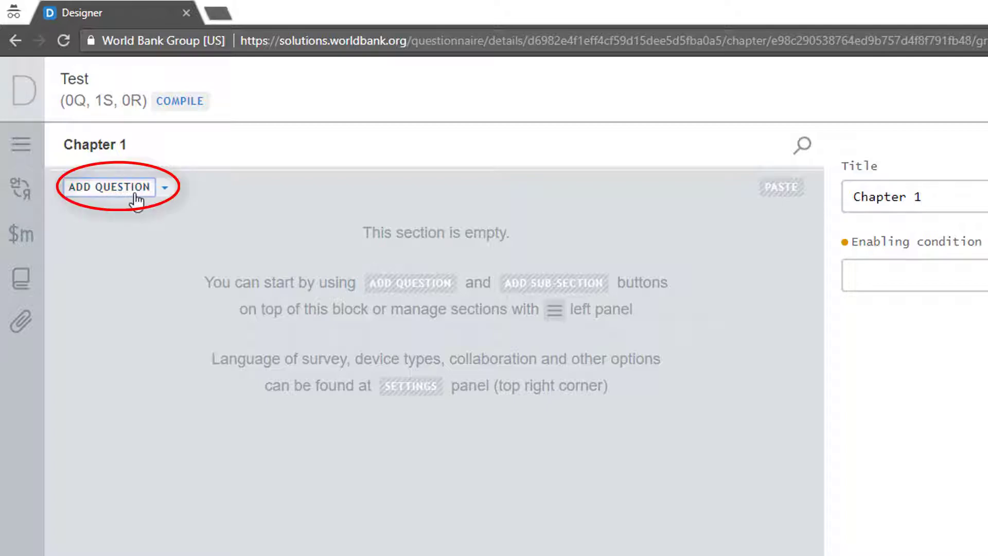
{"action": "left_click", "coordinate": [137, 200]}
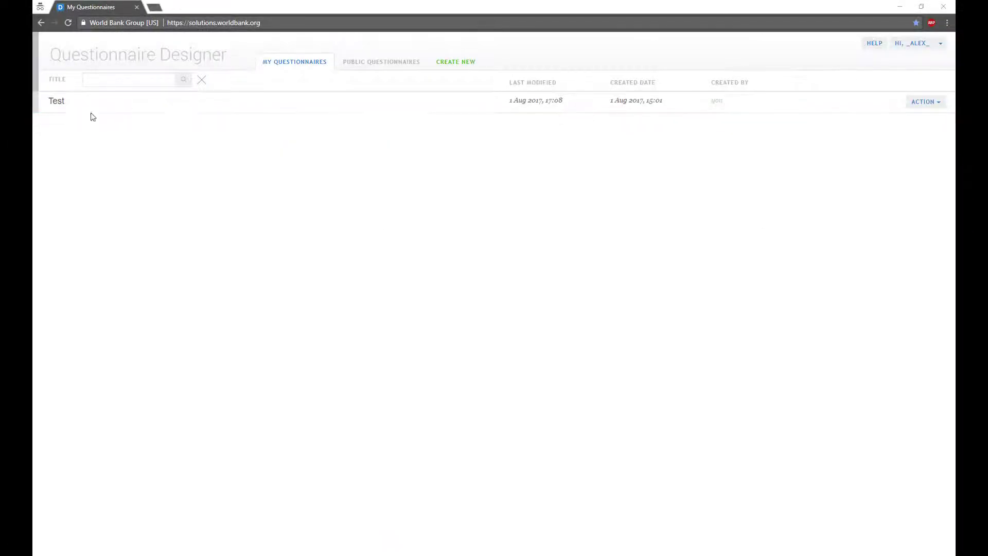
{"action": "left_click", "coordinate": [56, 101]}
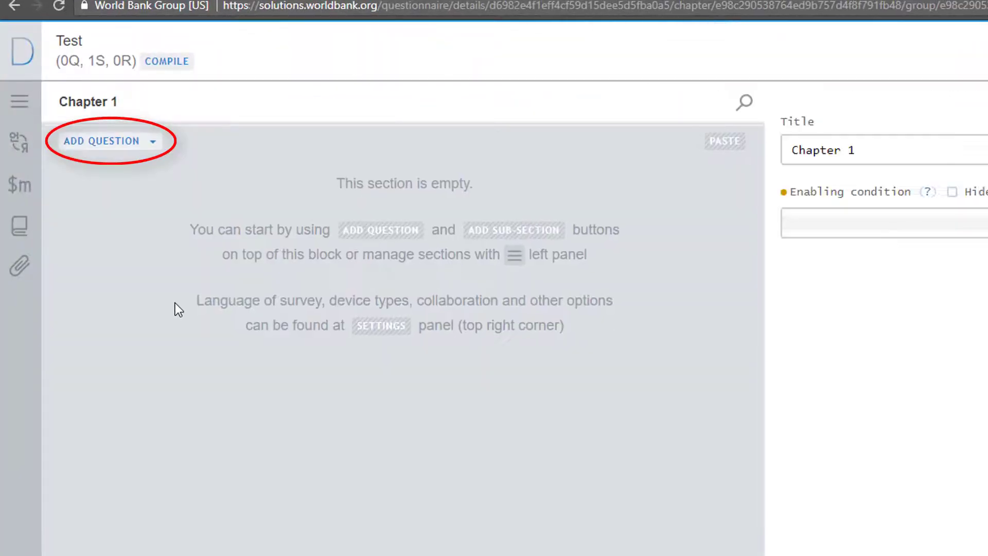
Save a numeric question 'age' asking 'What is the respondent's age?', then add another question.
{"action": "left_click", "coordinate": [123, 147]}
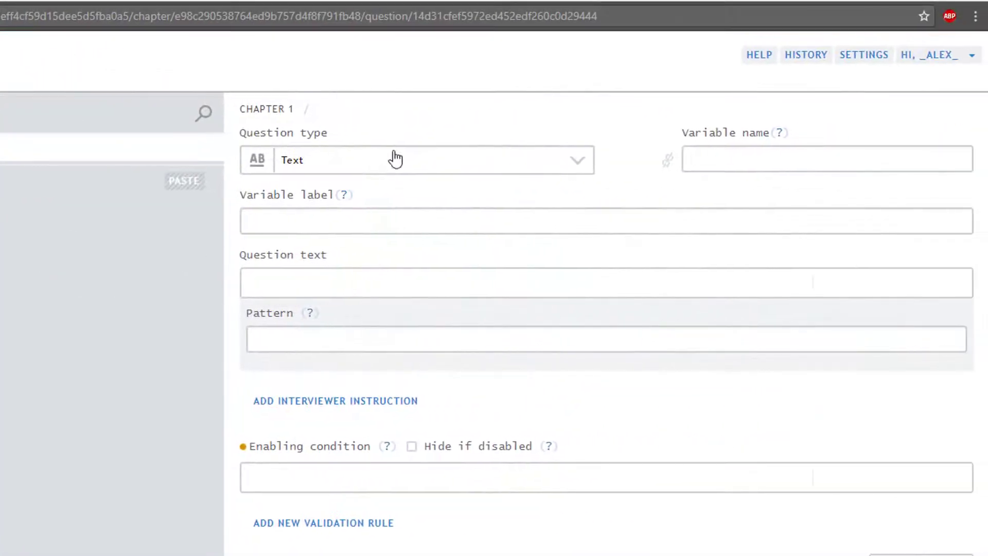
{"action": "left_click", "coordinate": [414, 164]}
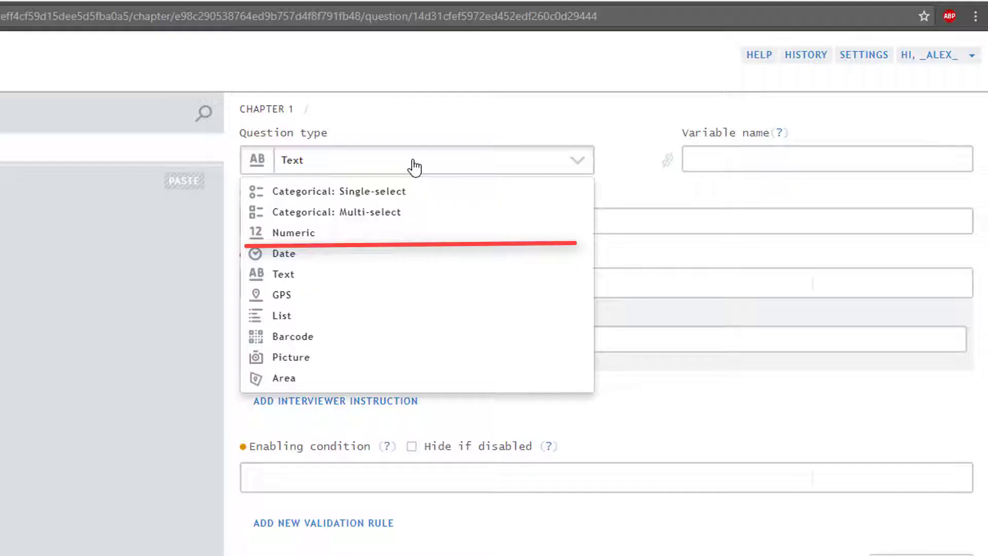
{"action": "left_click", "coordinate": [303, 235]}
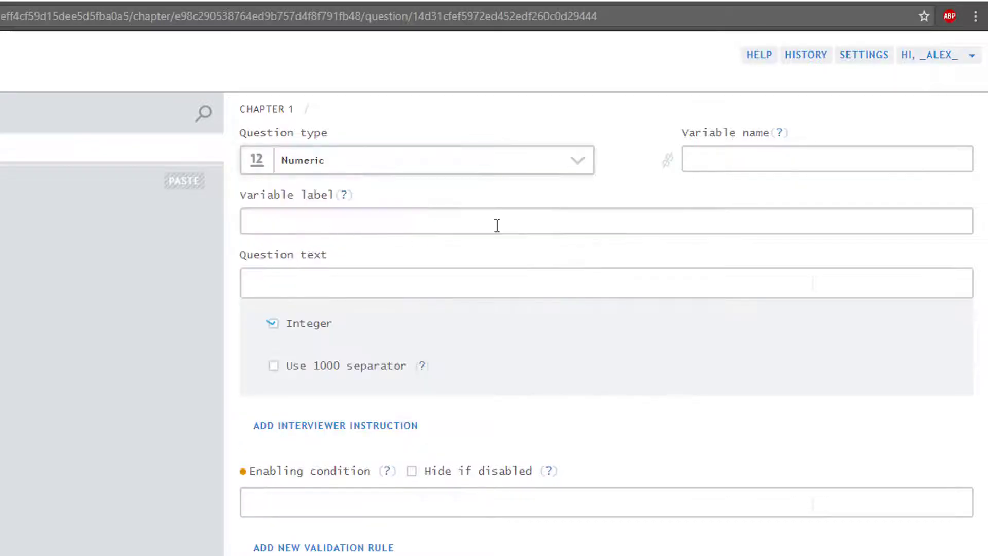
{"action": "left_click", "coordinate": [708, 160]}
{"action": "type", "text": "age"}
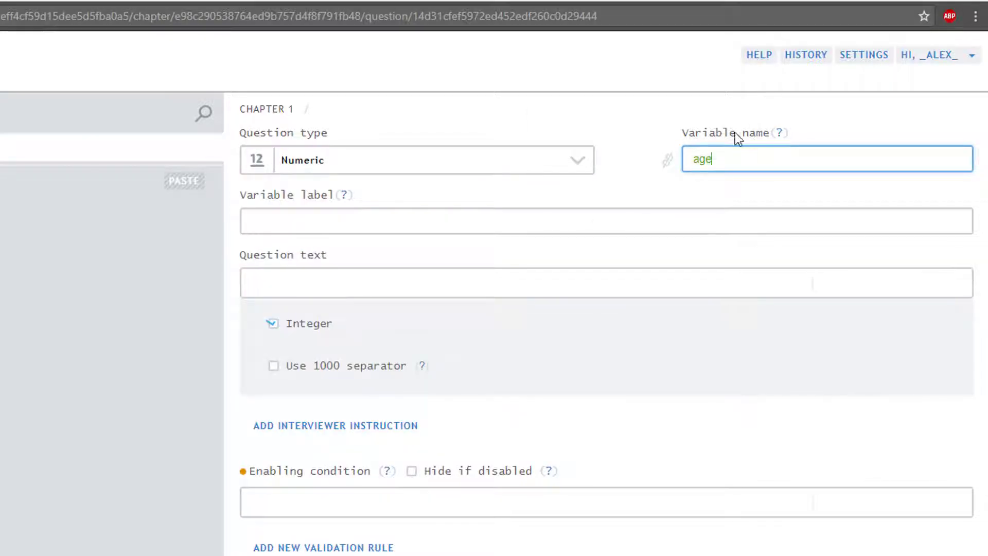
{"action": "left_click", "coordinate": [370, 283]}
{"action": "type", "text": "What is the respondent's age?"}
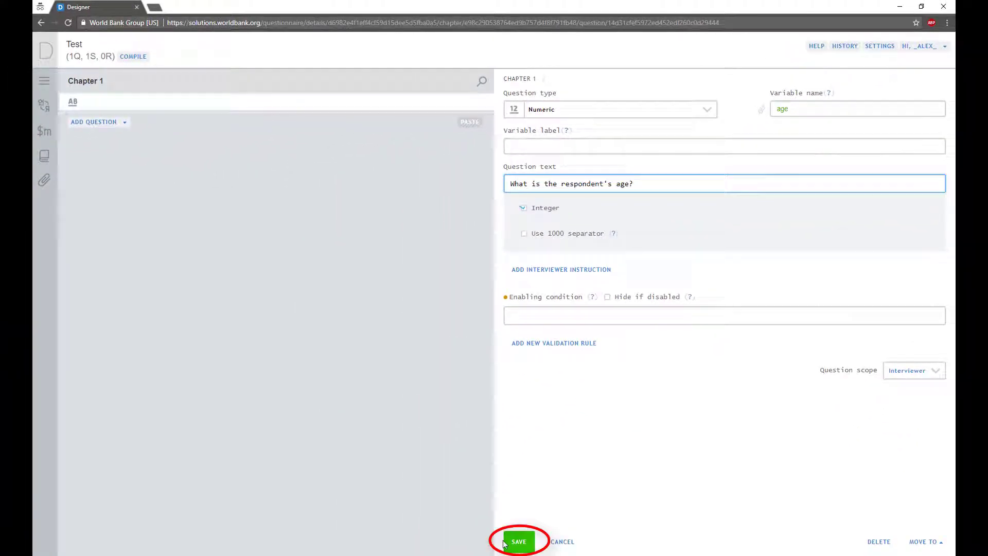
{"action": "left_click", "coordinate": [505, 542]}
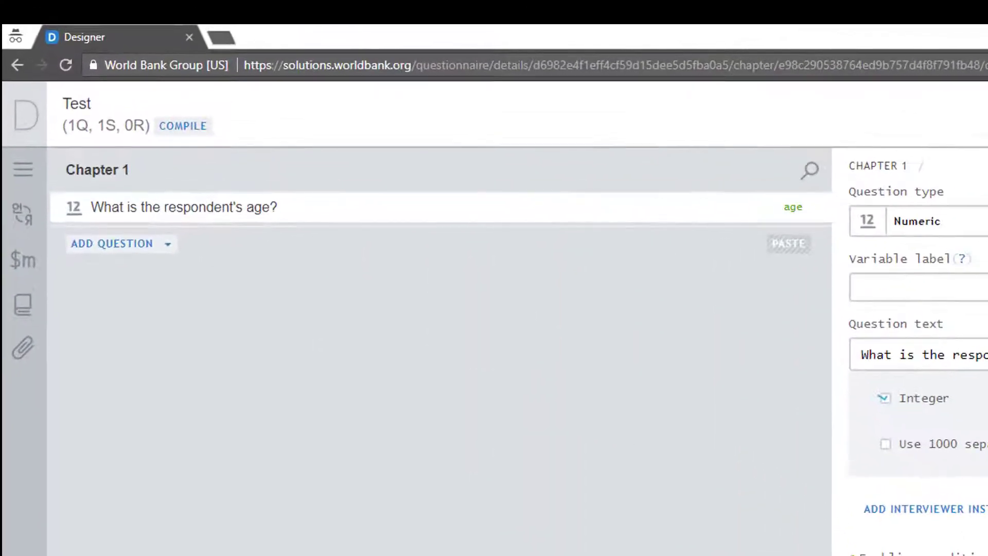
{"action": "left_click", "coordinate": [126, 254]}
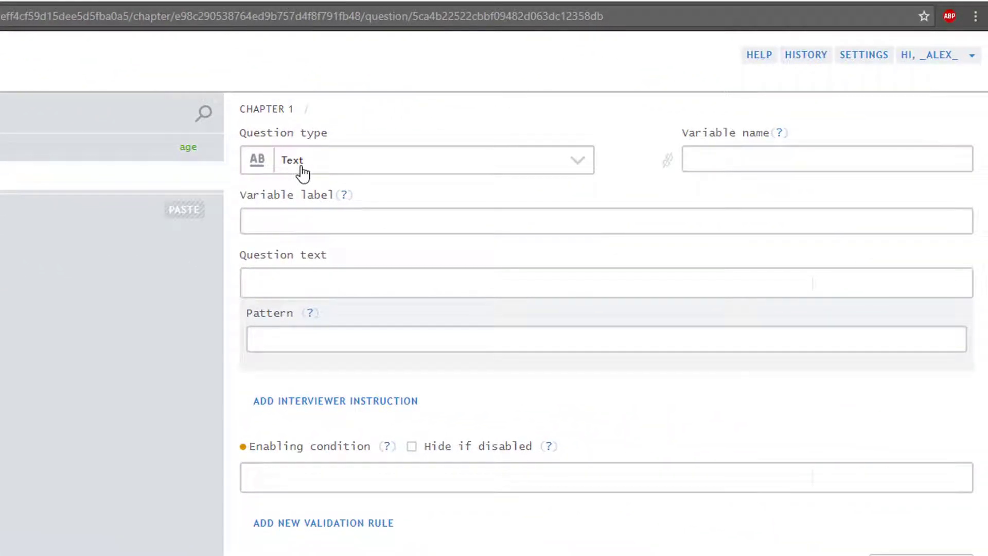
Make the question single-select 'marital', worded 'What is the respondent's marital status?'.
{"action": "left_click", "coordinate": [363, 167]}
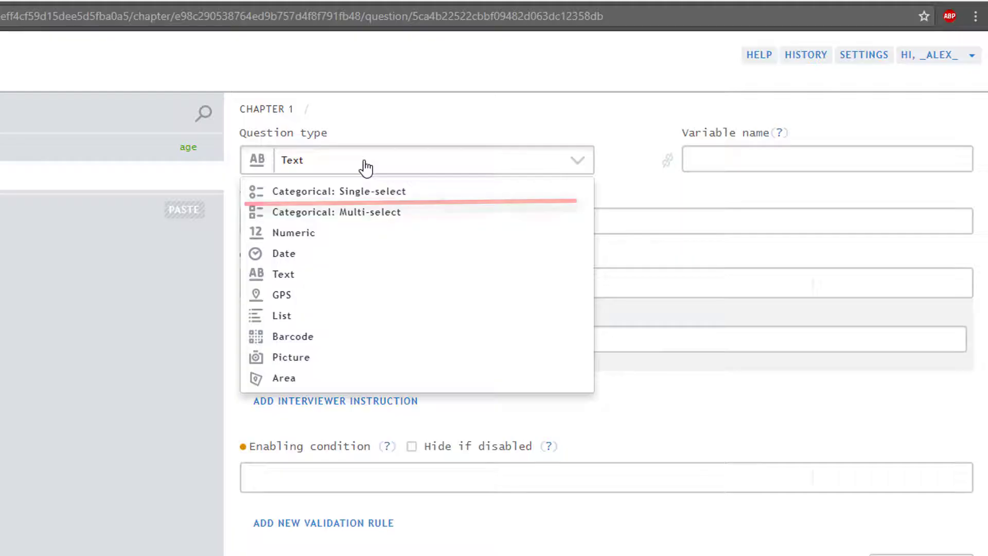
{"action": "left_click", "coordinate": [374, 194]}
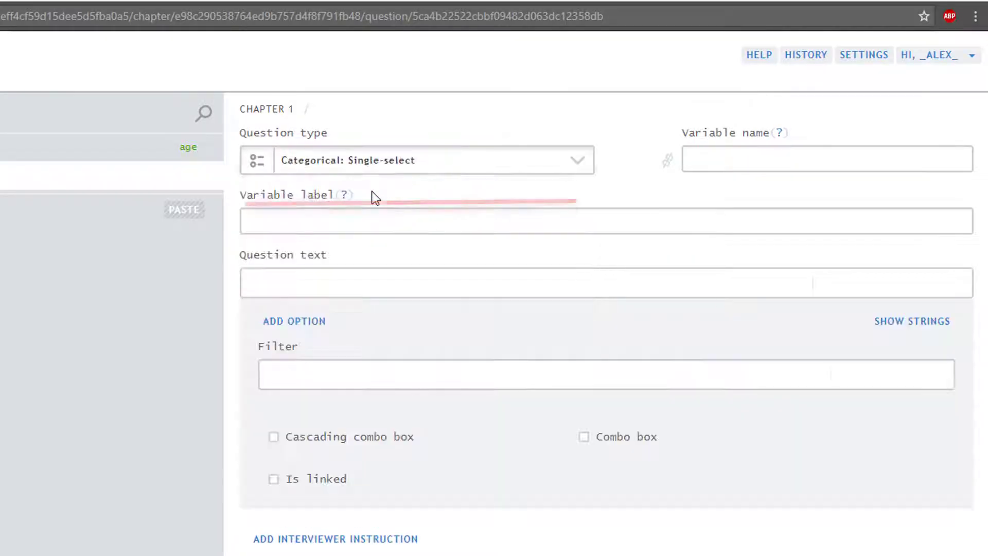
{"action": "left_click", "coordinate": [694, 160]}
{"action": "type", "text": "marital"}
{"action": "left_click", "coordinate": [423, 276]}
{"action": "type", "text": "What is the respondent's marital status?"}
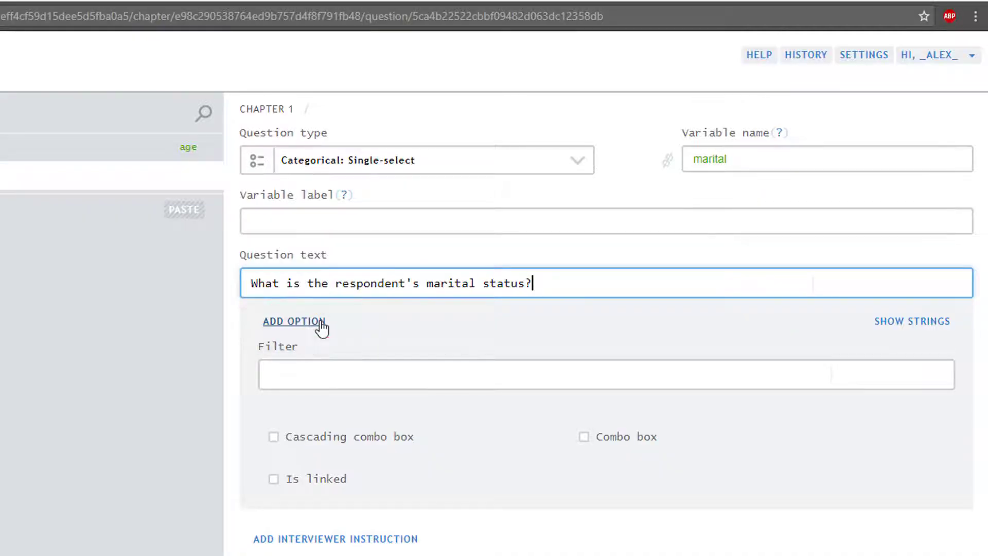
Add options Single, Married and Divorced (code 3), save, and add a third question.
{"action": "left_click", "coordinate": [320, 323]}
{"action": "key", "text": "Tab"}
{"action": "type", "text": "Single"}
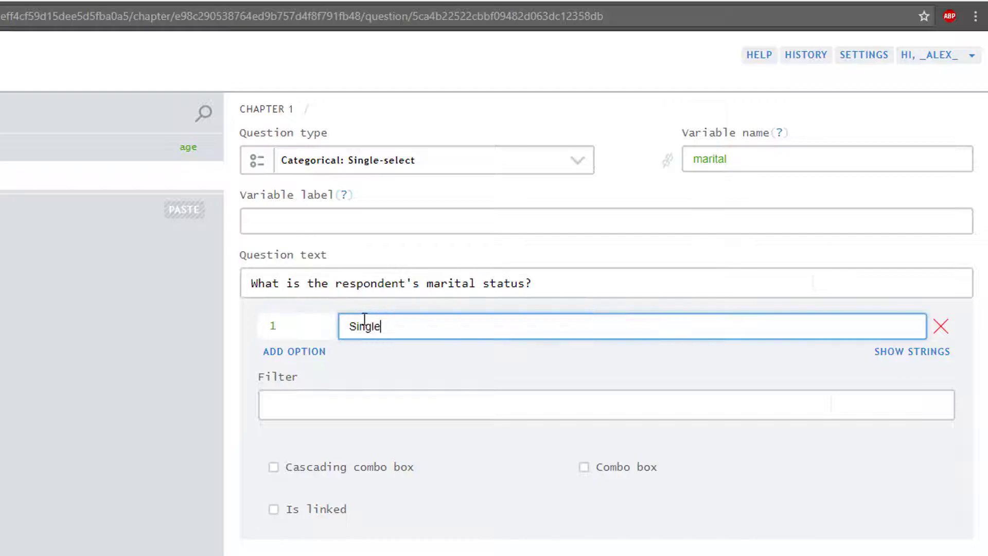
{"action": "left_click", "coordinate": [320, 352]}
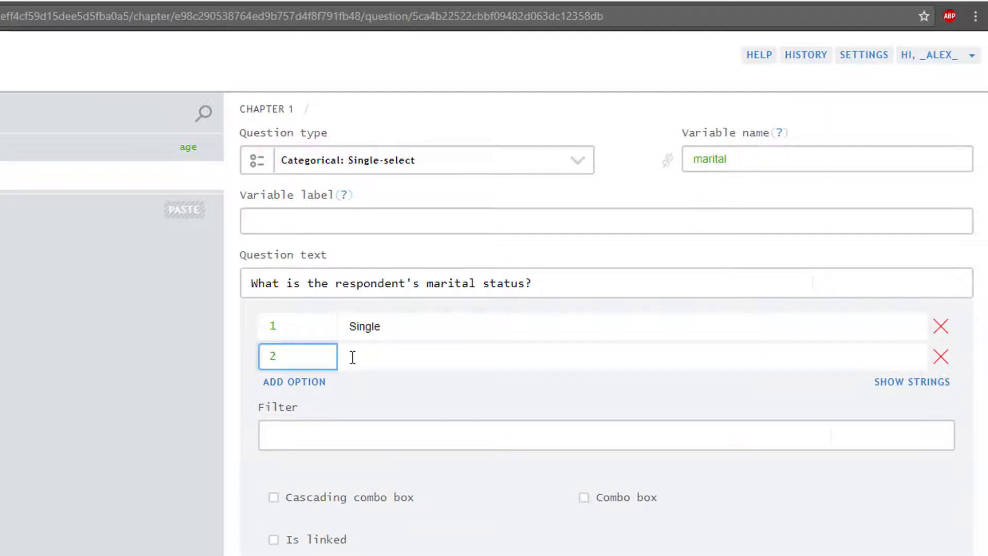
{"action": "key", "text": "Tab"}
{"action": "type", "text": "Married"}
{"action": "left_click", "coordinate": [316, 381]}
{"action": "type", "text": "3"}
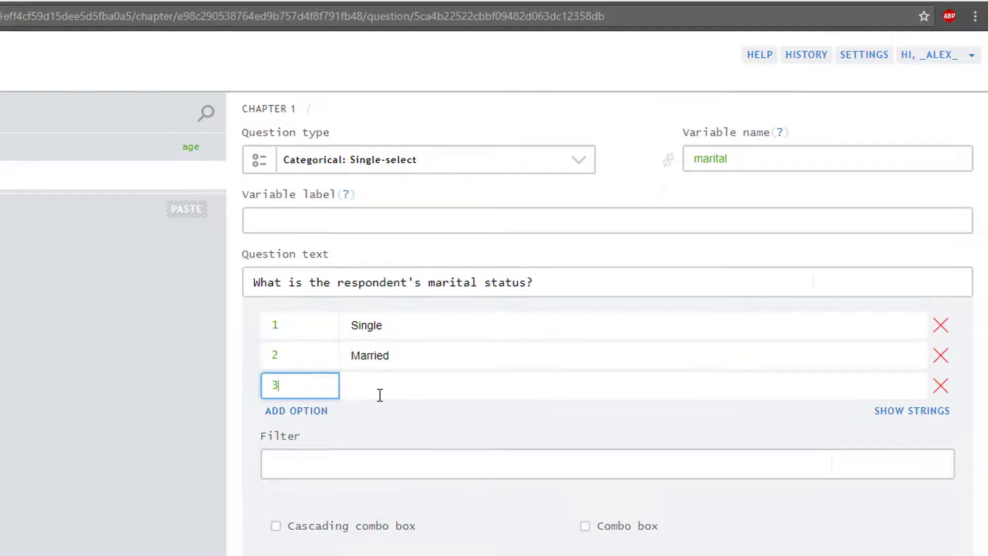
{"action": "key", "text": "Tab"}
{"action": "type", "text": "Divorced"}
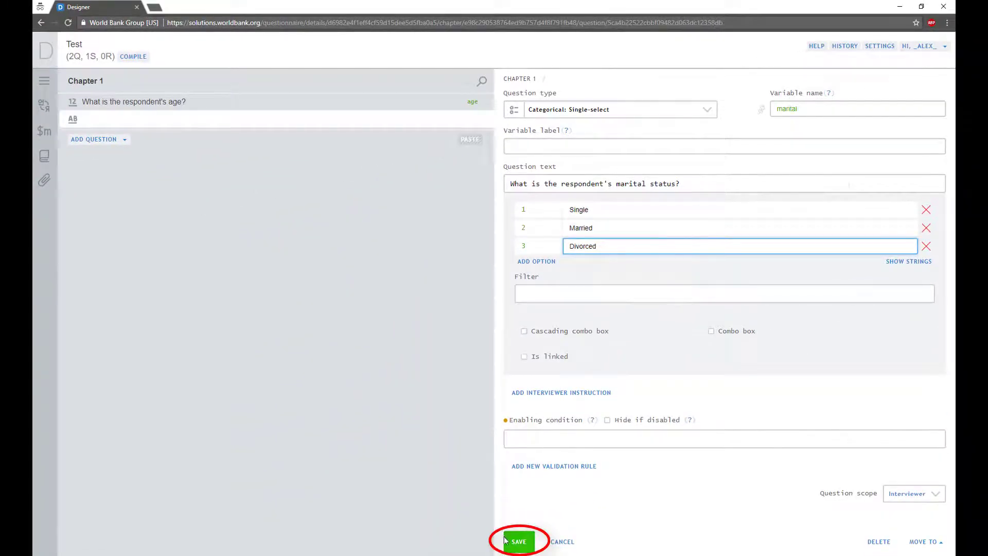
{"action": "left_click", "coordinate": [509, 542]}
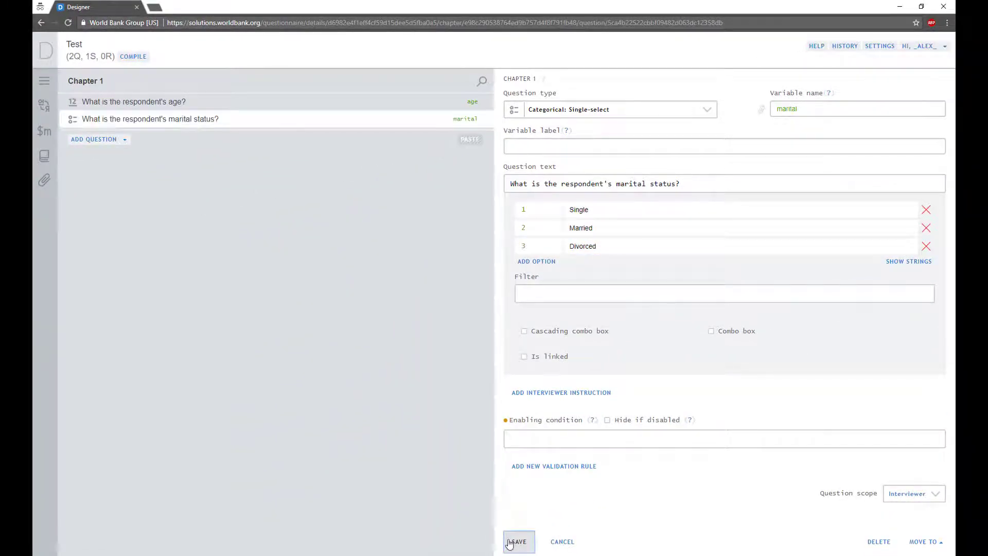
{"action": "left_click", "coordinate": [77, 140]}
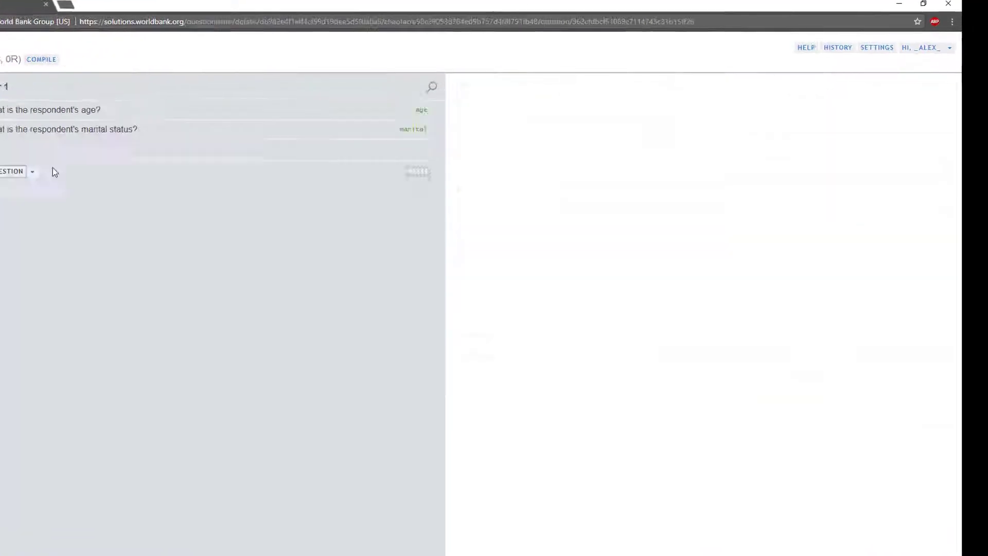
Make the question single-select 'own', asking whether the respondent rents or owns their house.
{"action": "left_click", "coordinate": [570, 119]}
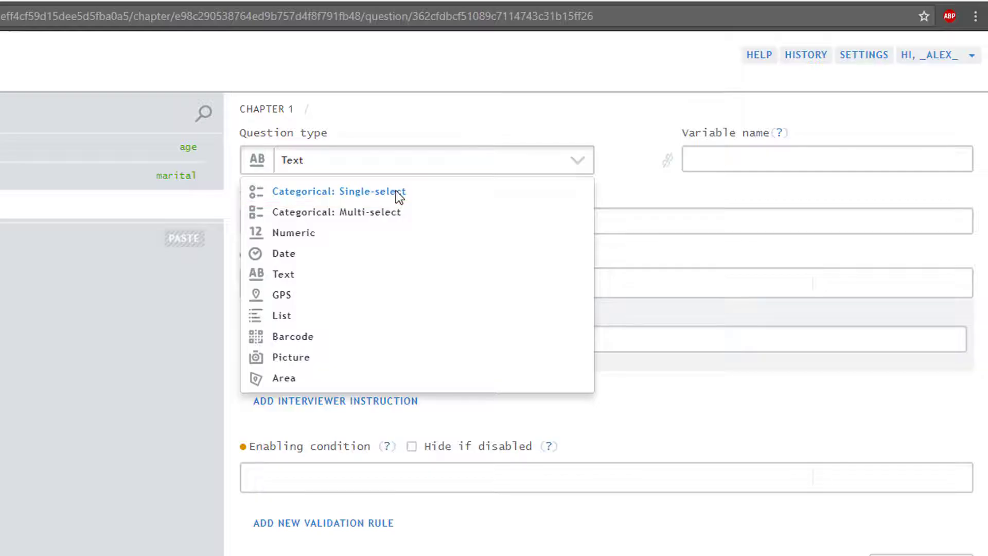
{"action": "left_click", "coordinate": [399, 192]}
{"action": "left_click", "coordinate": [716, 164]}
{"action": "type", "text": "own"}
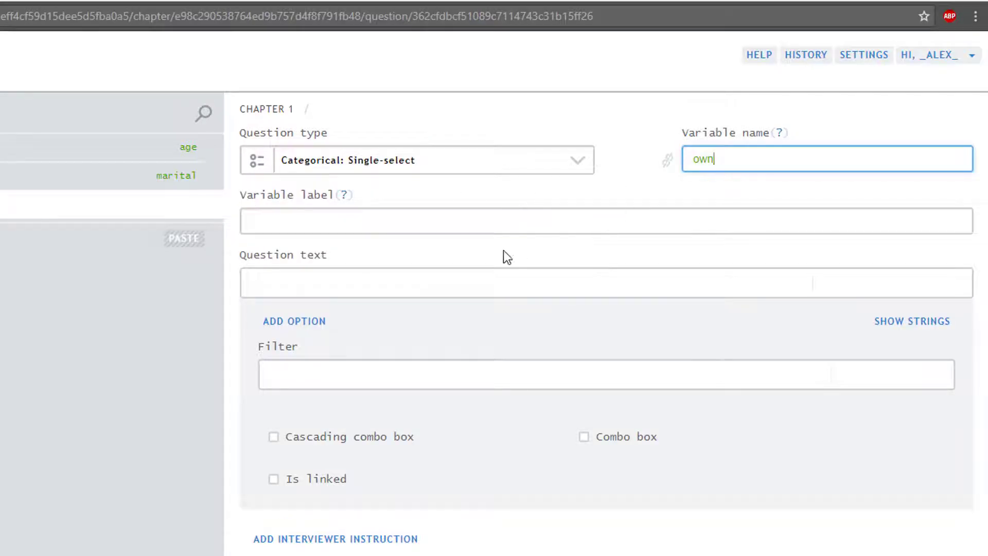
{"action": "left_click", "coordinate": [439, 286]}
{"action": "type", "text": "Does the respondent rent or own the house they currently reside in?"}
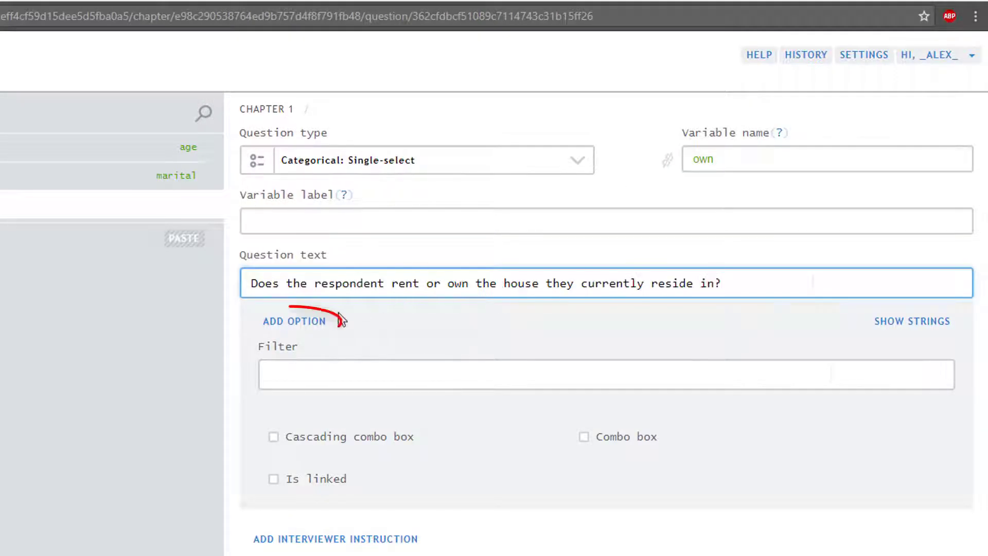
Give it options 1 Own and 2 Rent, and save the question.
{"action": "left_click", "coordinate": [297, 323]}
{"action": "type", "text": "1"}
{"action": "key", "text": "Tab"}
{"action": "type", "text": "Own"}
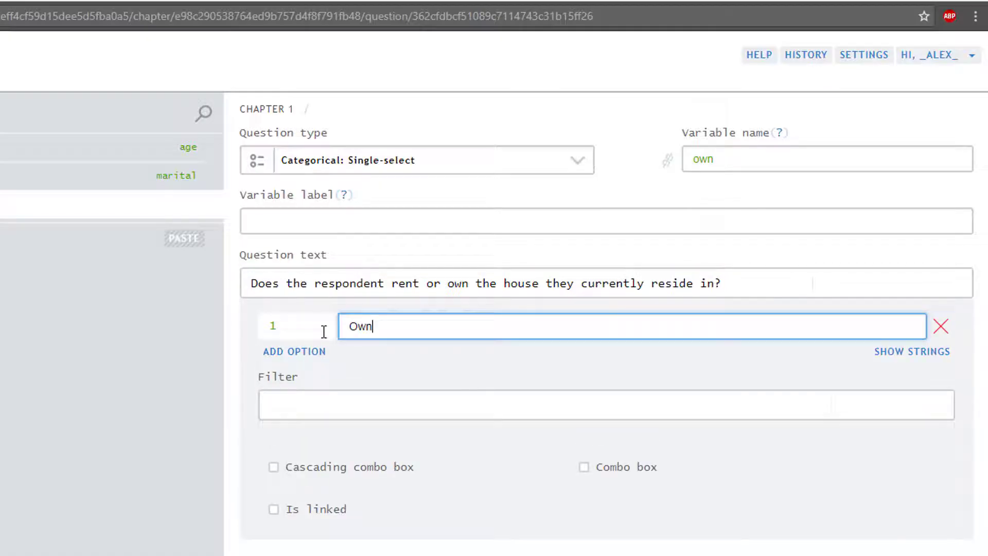
{"action": "left_click", "coordinate": [306, 352]}
{"action": "type", "text": "2"}
{"action": "key", "text": "Tab"}
{"action": "type", "text": "Rent"}
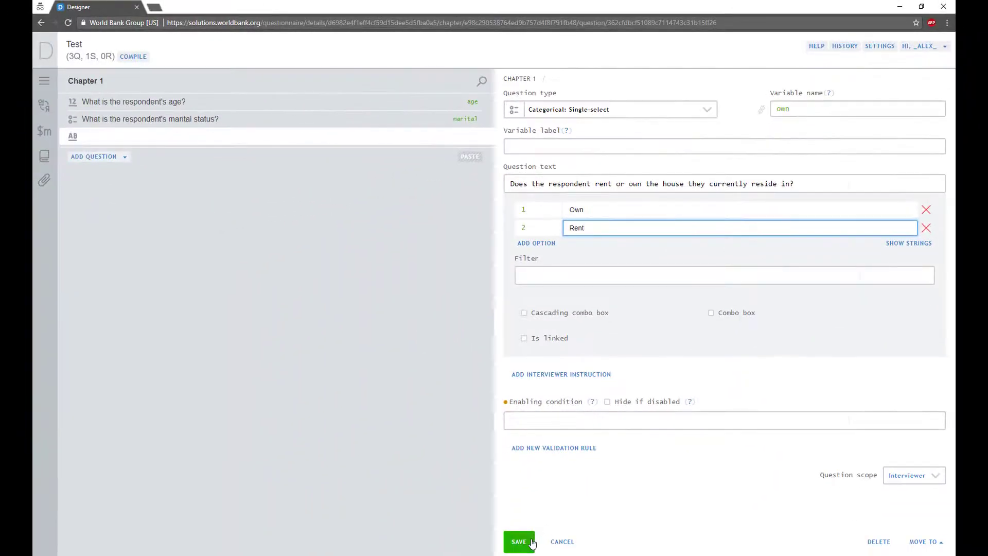
{"action": "left_click", "coordinate": [531, 542]}
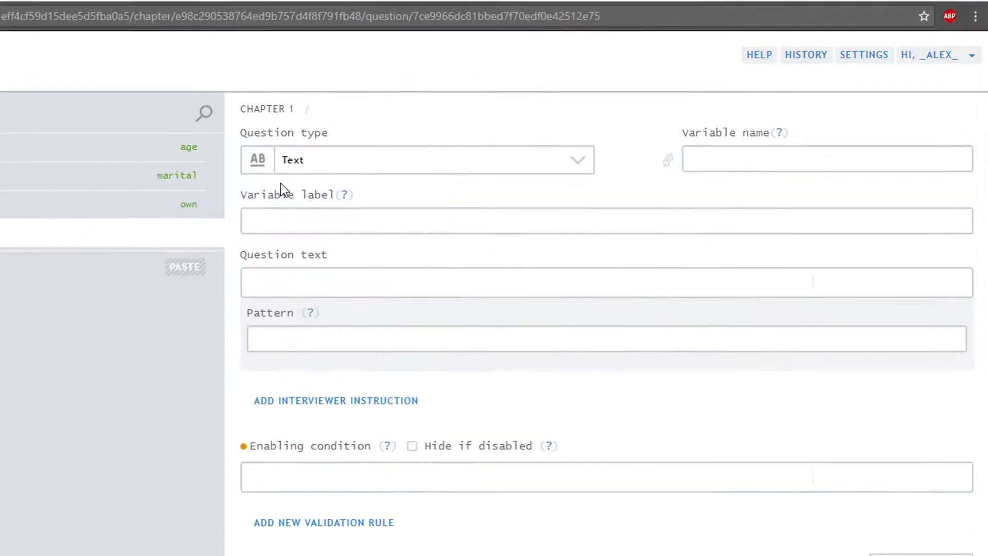
Make the question multi-select 'assets', worded 'Select all assets that belong to the household.'.
{"action": "left_click", "coordinate": [319, 159]}
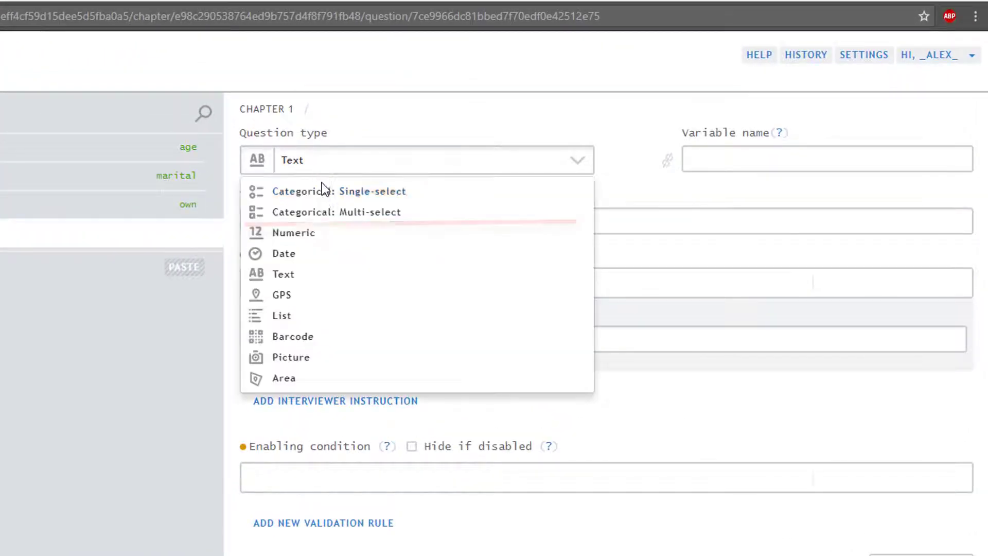
{"action": "left_click", "coordinate": [319, 210]}
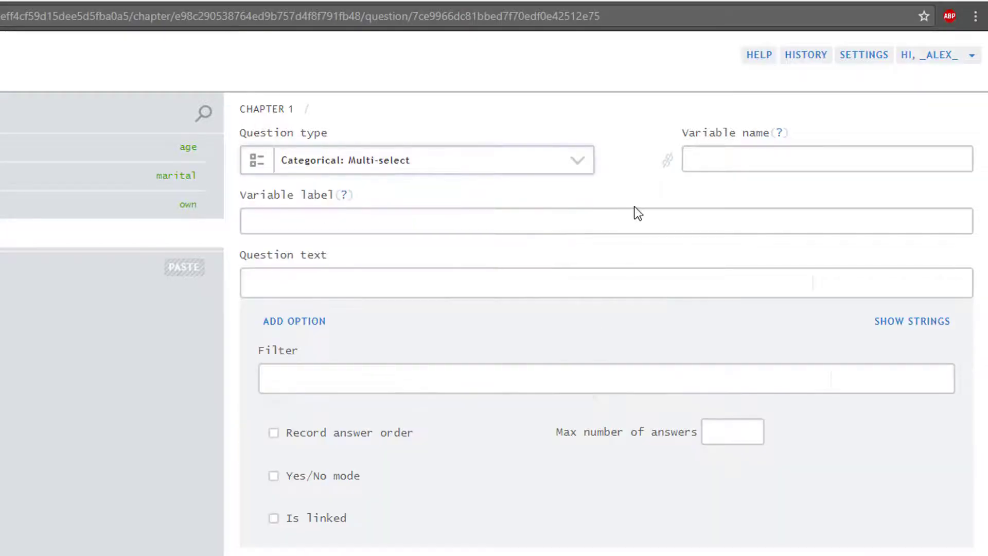
{"action": "left_click", "coordinate": [701, 167]}
{"action": "type", "text": "assets"}
{"action": "left_click", "coordinate": [368, 282]}
{"action": "type", "text": "Select all assets that "}
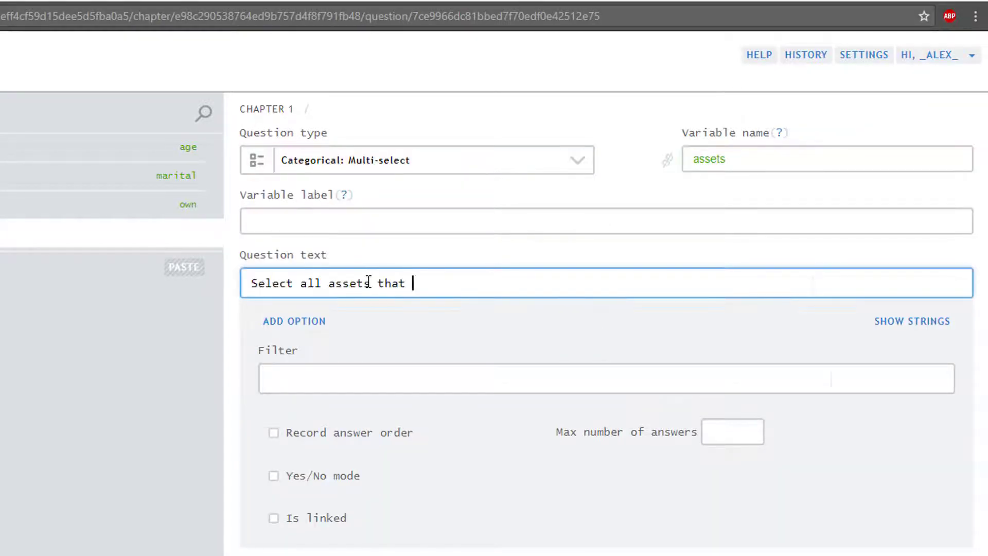
{"action": "type", "text": "belong to the household."}
Add asset options Fridge, 2 Freezer and 3 Washing machine.
{"action": "left_click", "coordinate": [308, 322]}
{"action": "type", "text": "Fridge"}
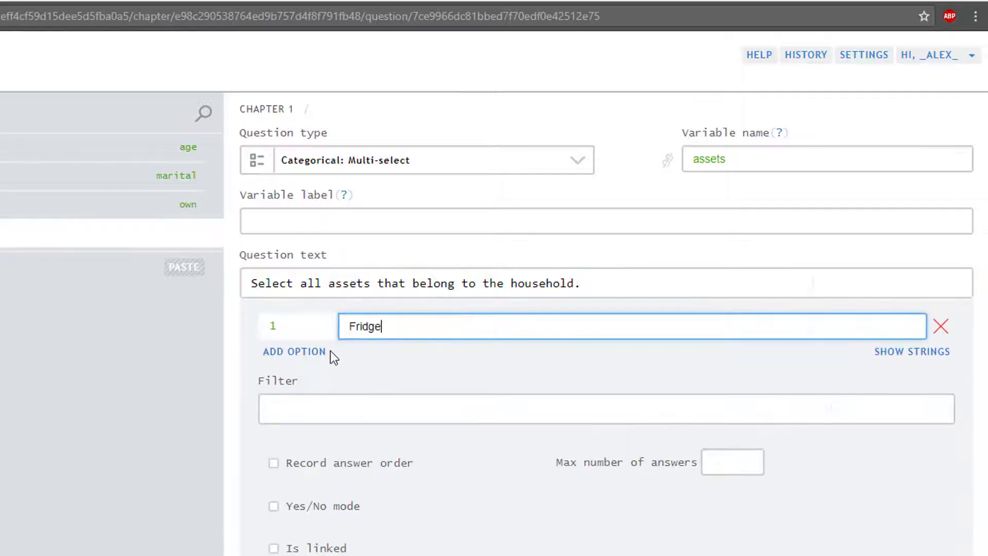
{"action": "left_click", "coordinate": [307, 353]}
{"action": "left_click", "coordinate": [304, 362]}
{"action": "type", "text": "2"}
{"action": "left_click", "coordinate": [379, 356]}
{"action": "type", "text": "Freezer"}
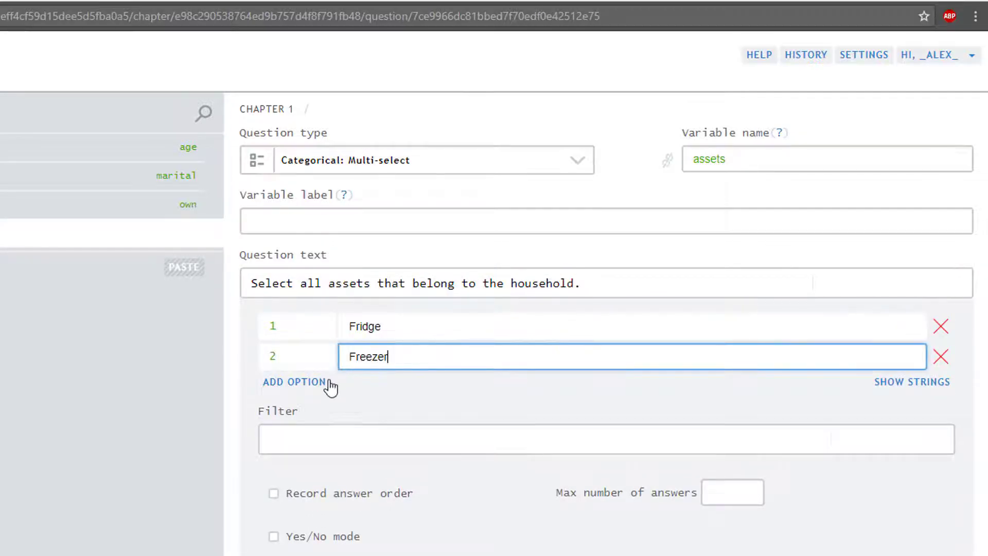
{"action": "left_click", "coordinate": [329, 384]}
{"action": "left_click", "coordinate": [301, 386]}
{"action": "type", "text": "3"}
{"action": "left_click", "coordinate": [392, 386]}
{"action": "type", "text": "Washing machine"}
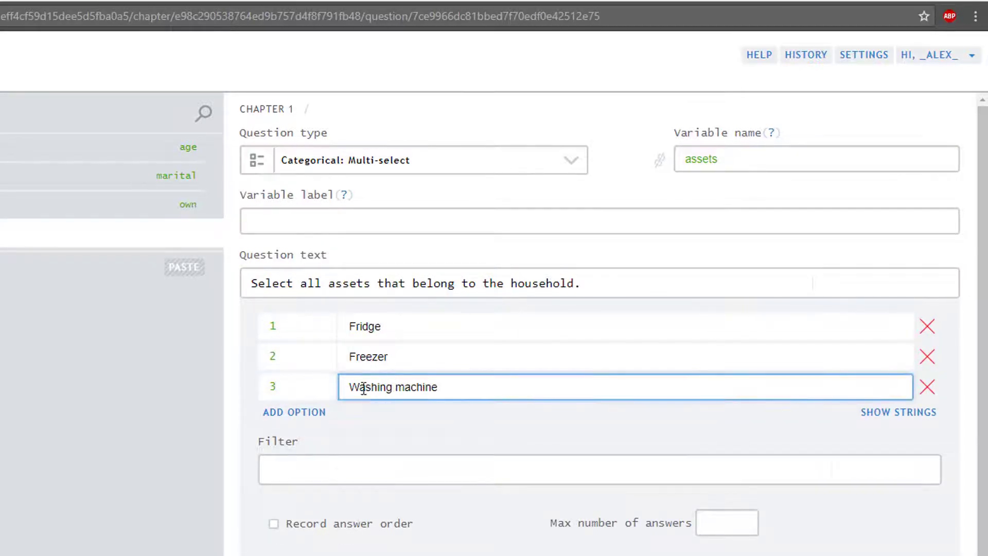
Add options 4 Dryer and 5 Television, then save the assets question.
{"action": "left_click", "coordinate": [316, 414]}
{"action": "left_click", "coordinate": [303, 417]}
{"action": "type", "text": "4"}
{"action": "left_click", "coordinate": [372, 416]}
{"action": "type", "text": "Dryer"}
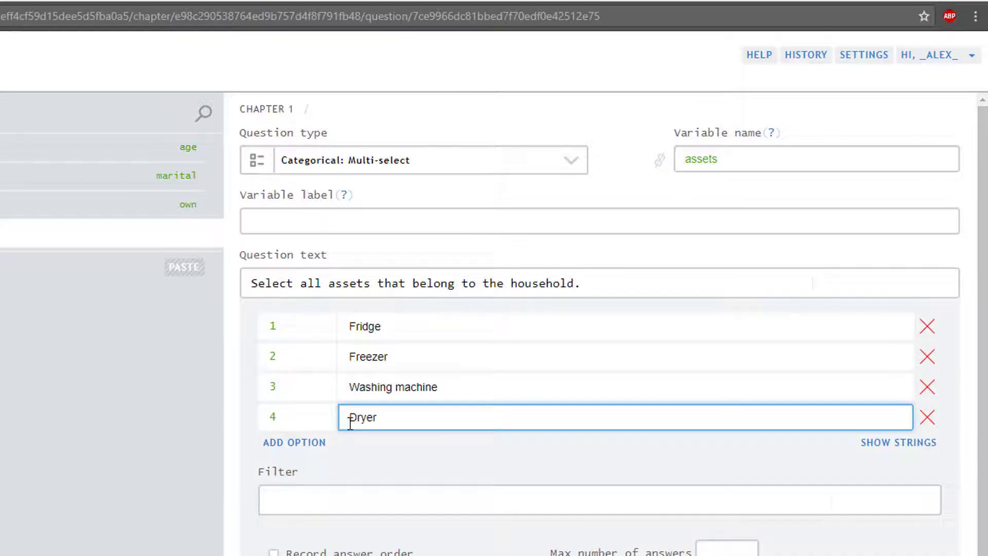
{"action": "left_click", "coordinate": [319, 451]}
{"action": "left_click", "coordinate": [302, 440]}
{"action": "type", "text": "5"}
{"action": "left_click", "coordinate": [363, 442]}
{"action": "type", "text": "Television"}
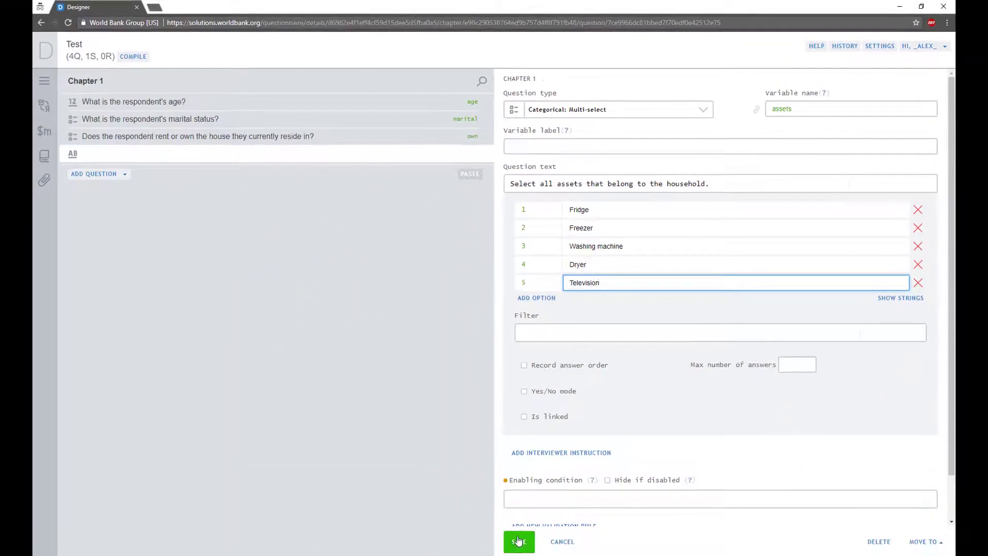
{"action": "left_click", "coordinate": [518, 541]}
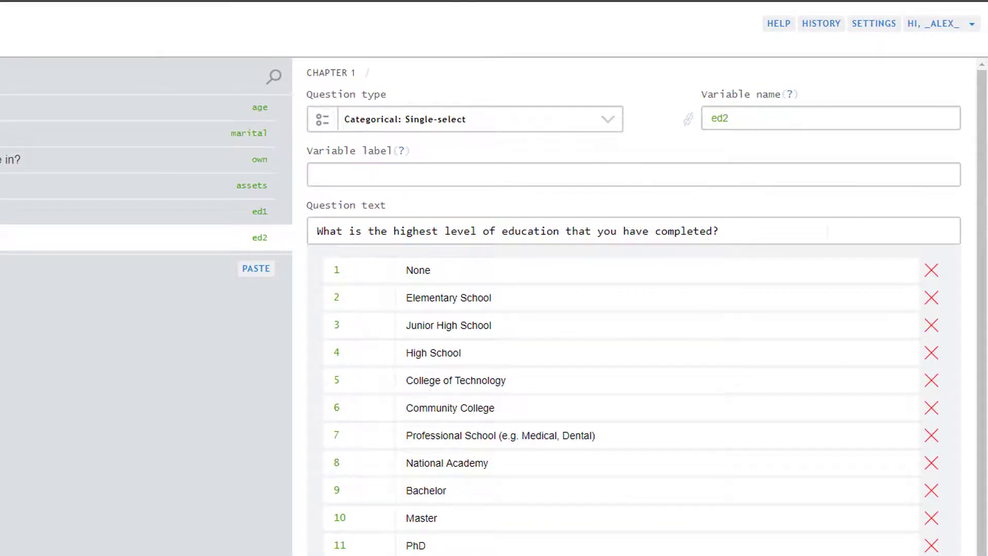
Give ed2 the enabling condition ed1==1 and save it.
{"action": "scroll", "coordinate": [498, 509], "scroll_direction": "down", "scroll_amount": 4}
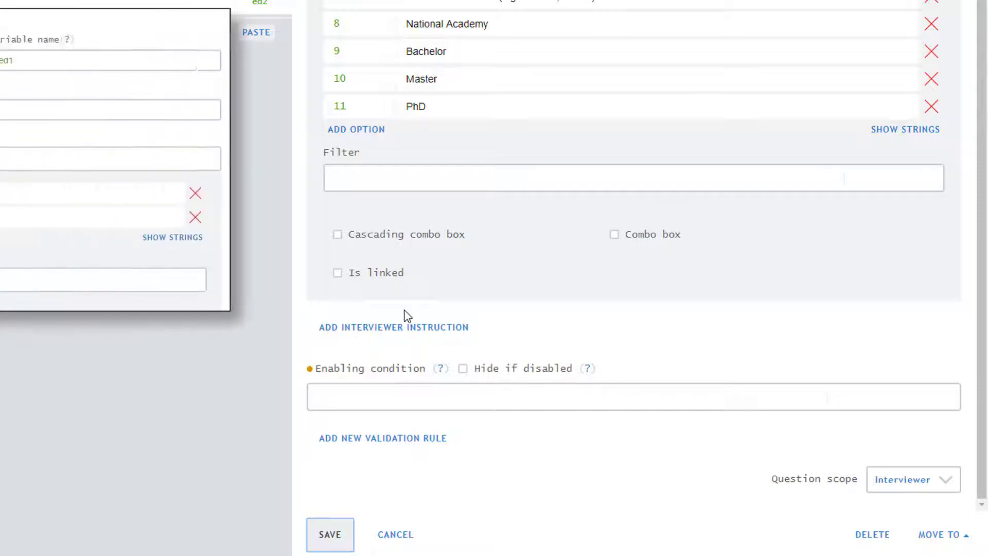
{"action": "left_click", "coordinate": [346, 400]}
{"action": "type", "text": "ed1"}
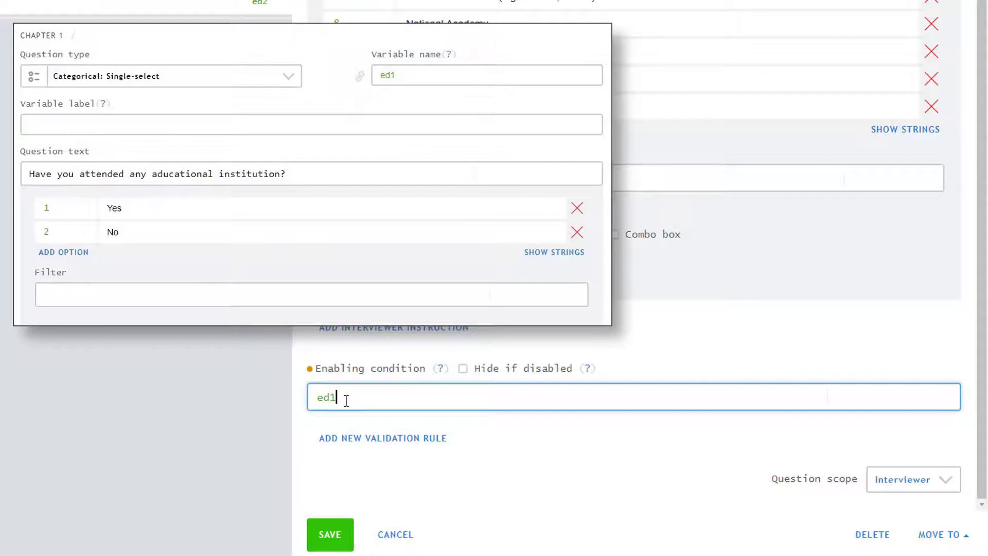
{"action": "type", "text": "=="}
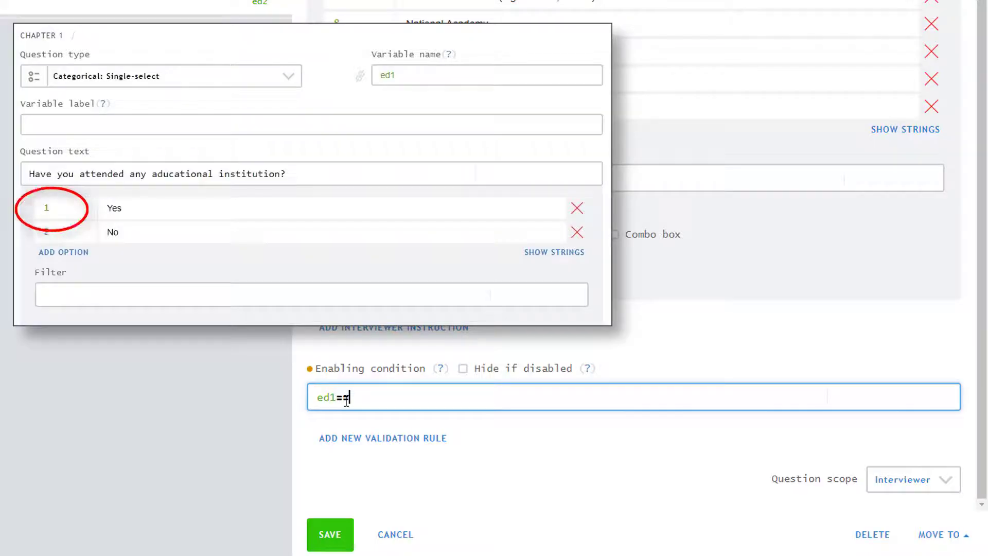
{"action": "type", "text": "1"}
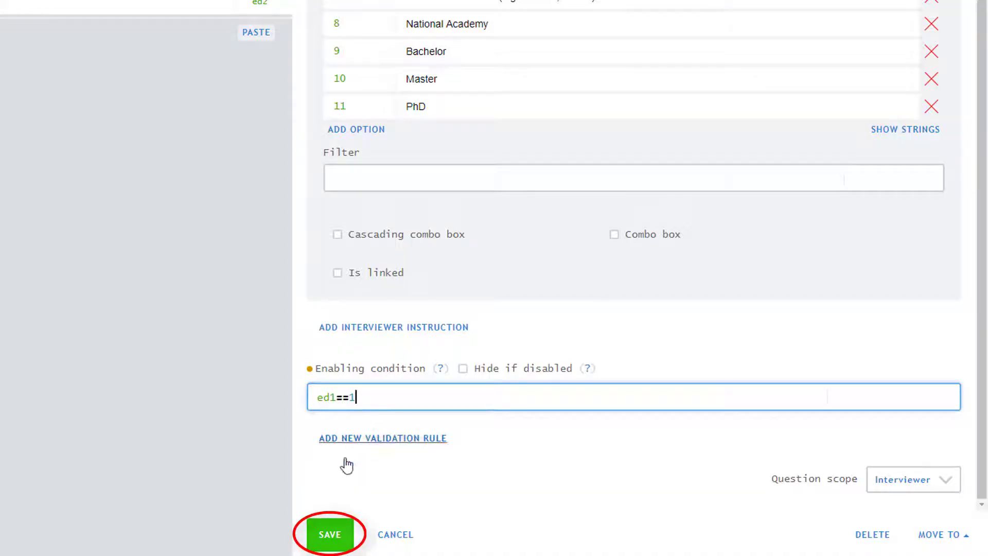
{"action": "left_click", "coordinate": [330, 530]}
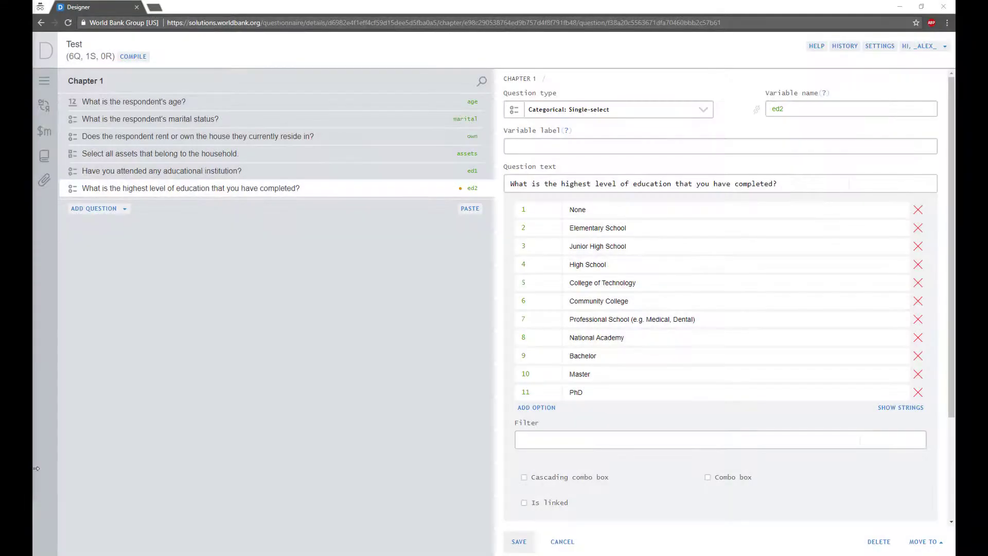
Validate marital with 'marital == 1 || age > 15' and a too-young-to-marry error message, then save.
{"action": "left_click", "coordinate": [207, 121]}
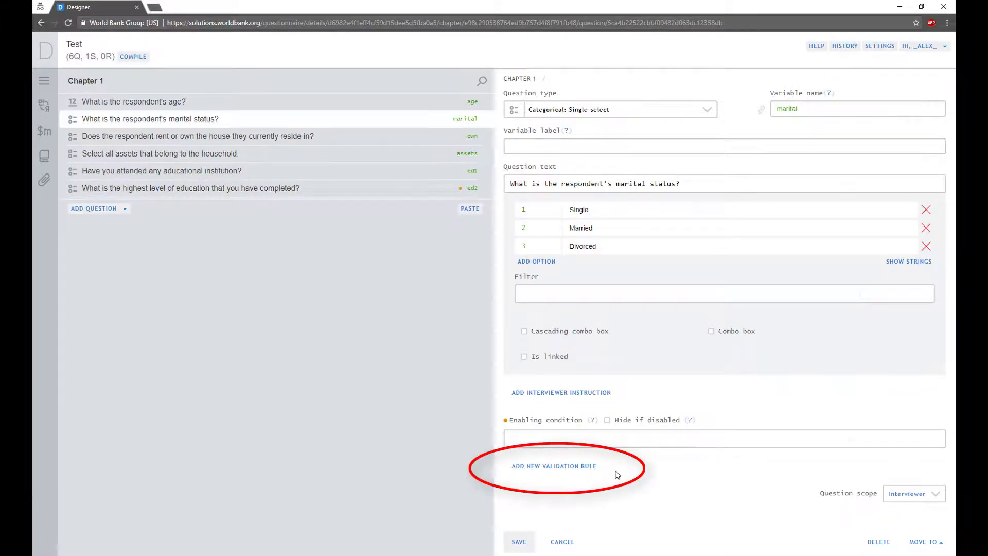
{"action": "left_click", "coordinate": [584, 468]}
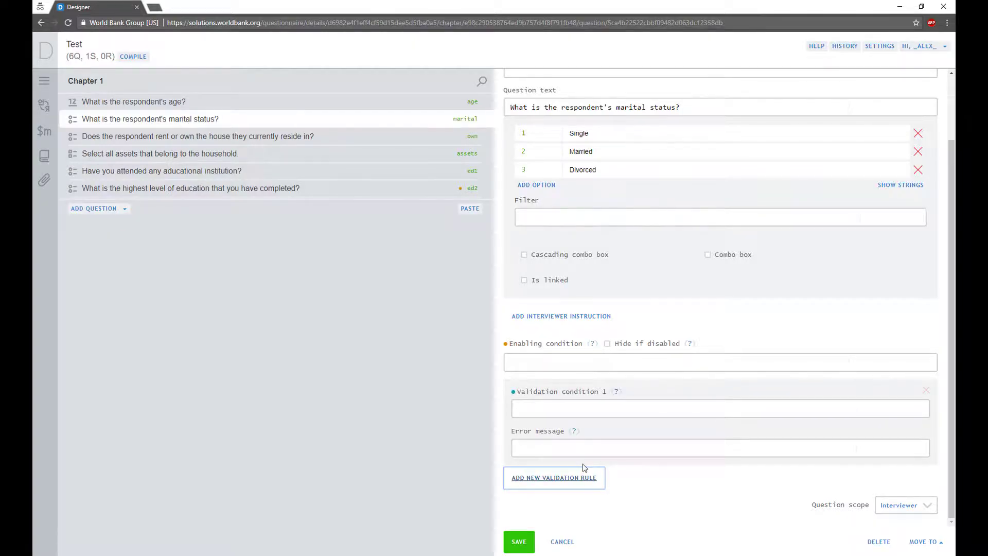
{"action": "left_click", "coordinate": [573, 409]}
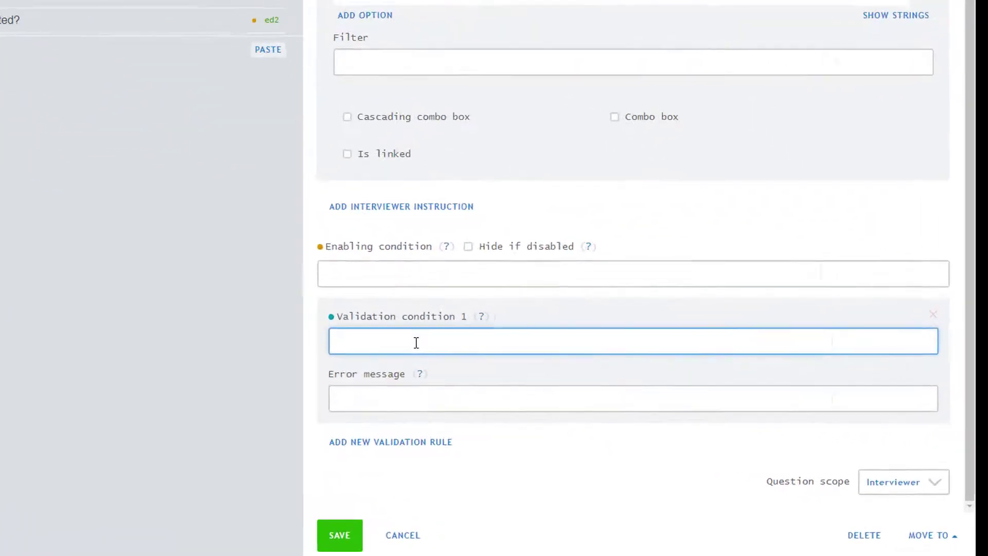
{"action": "type", "text": "mar"}
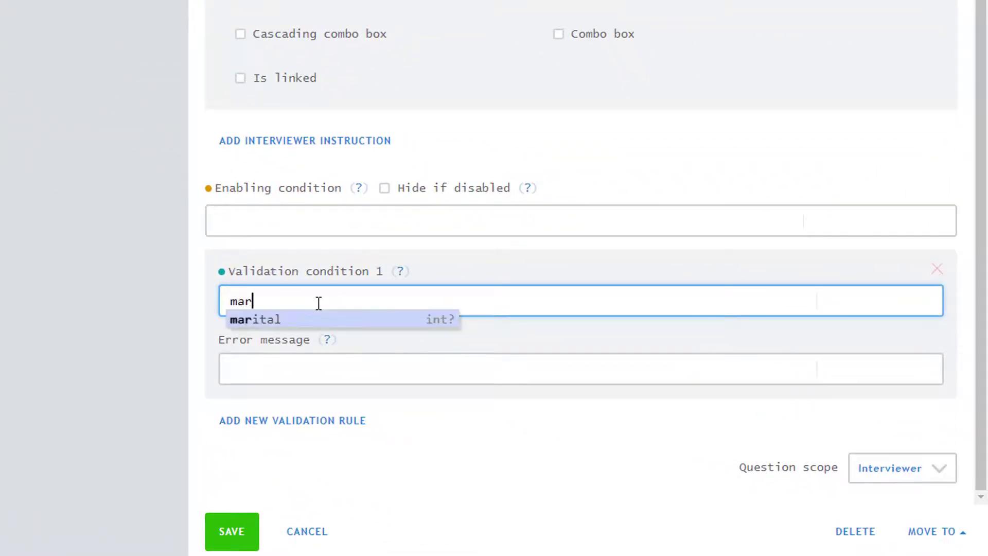
{"action": "type", "text": "ital"}
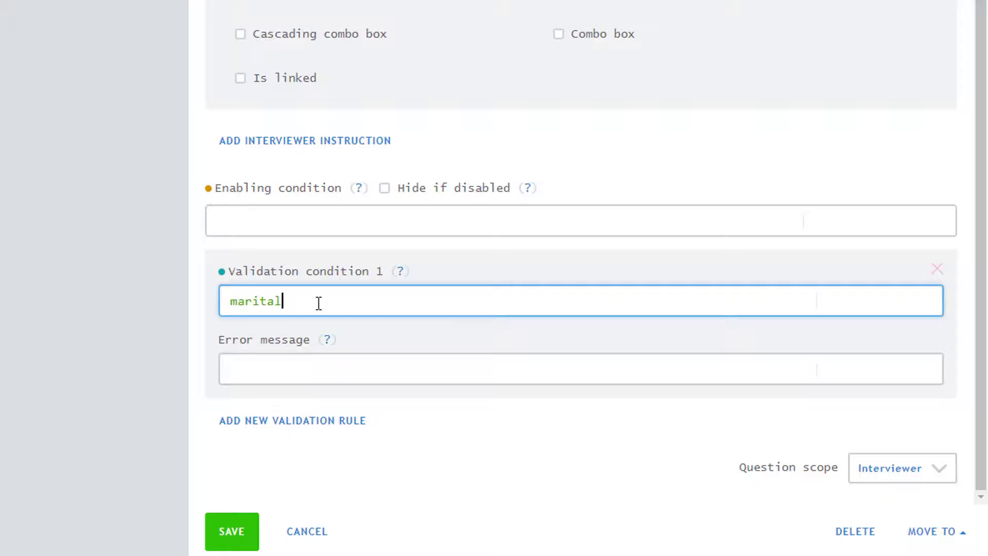
{"action": "type", "text": " == 1 || age > 1"}
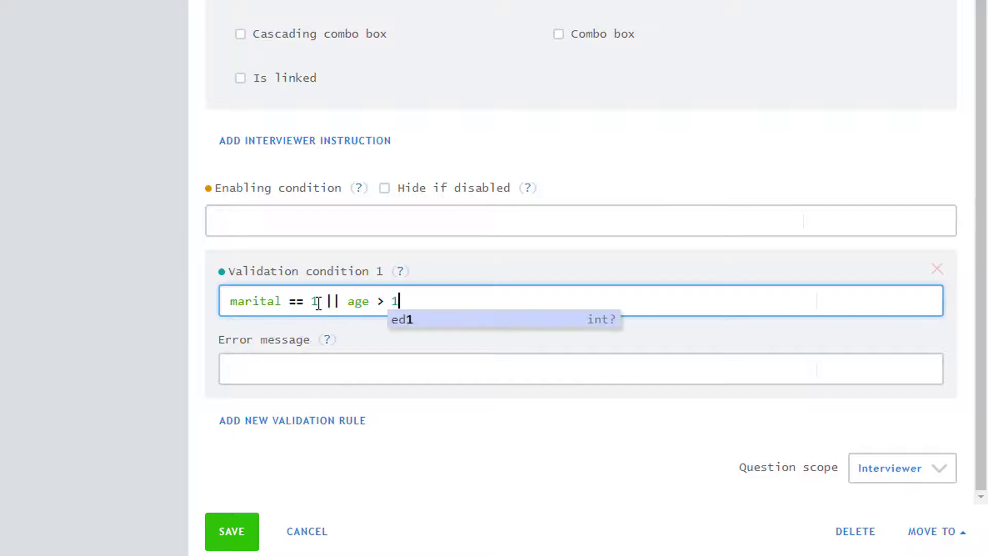
{"action": "type", "text": "5"}
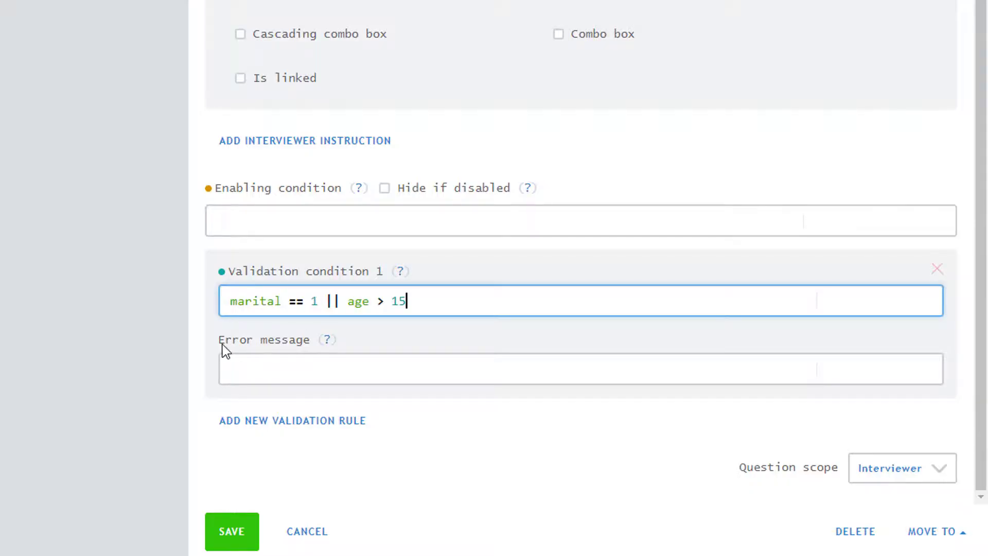
{"action": "left_click", "coordinate": [231, 362]}
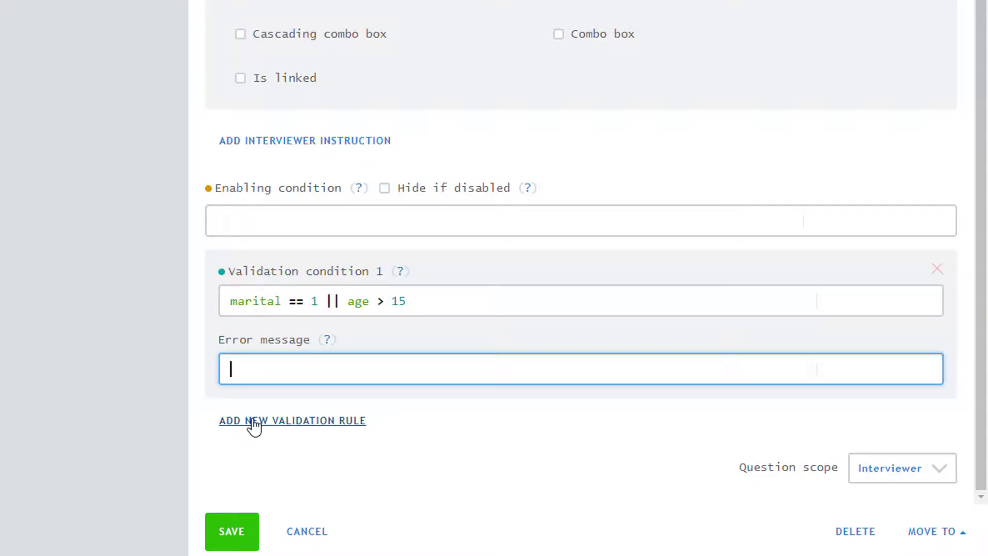
{"action": "type", "text": "A person is too young to be married or divorced"}
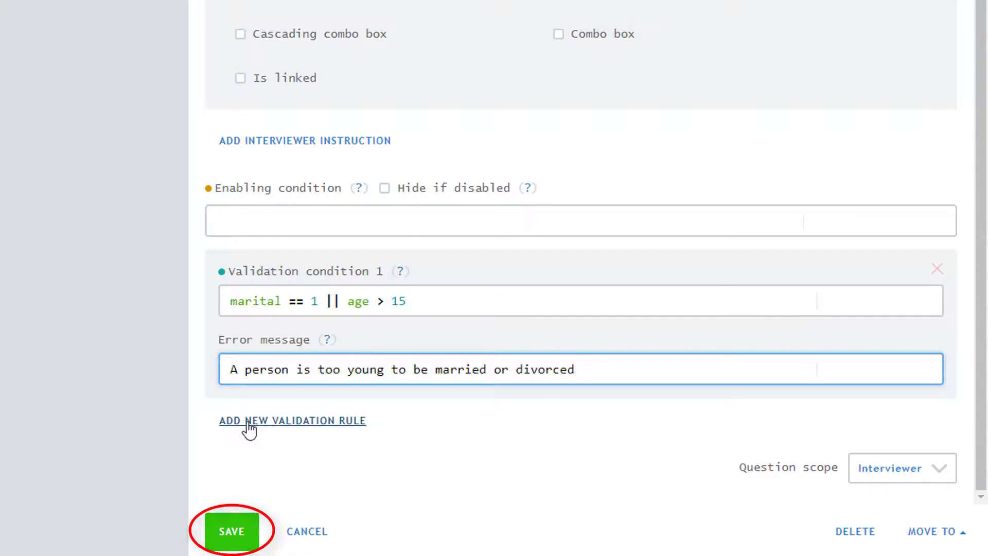
{"action": "left_click", "coordinate": [236, 532]}
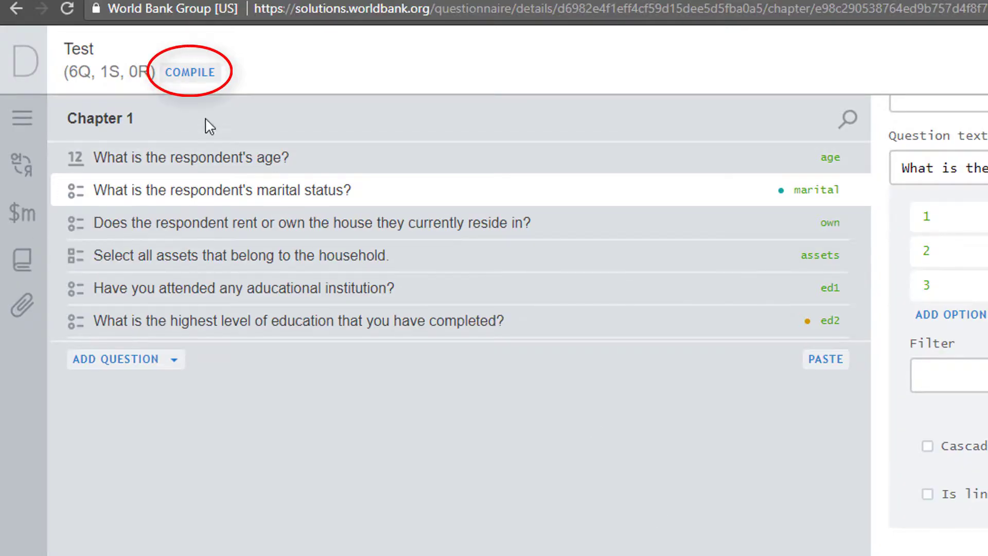
Compile the Test questionnaire, getting no errors and 6 warnings.
{"action": "left_click", "coordinate": [180, 80]}
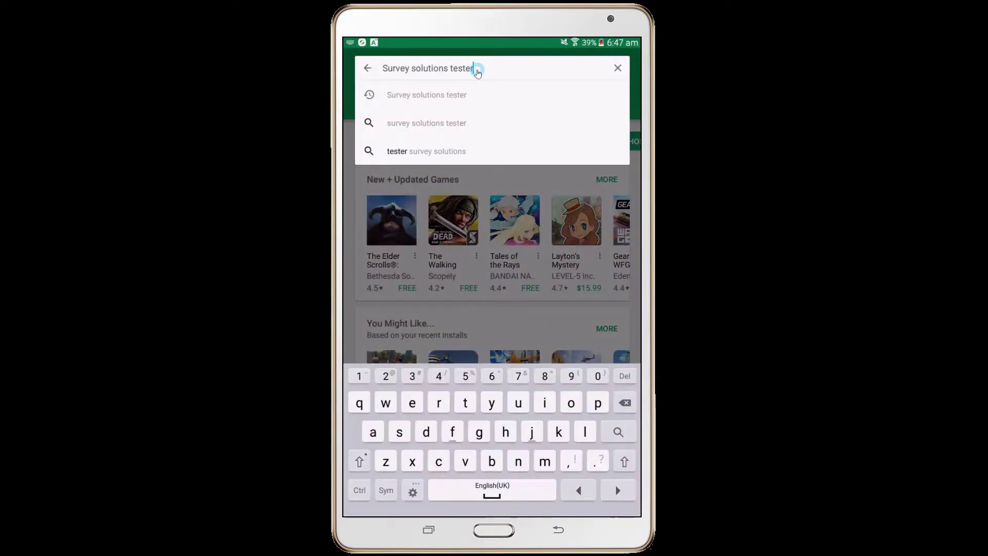
Find Survey Solutions Tester in the Play Store, install it with permissions accepted, and launch it.
{"action": "key", "text": "Return"}
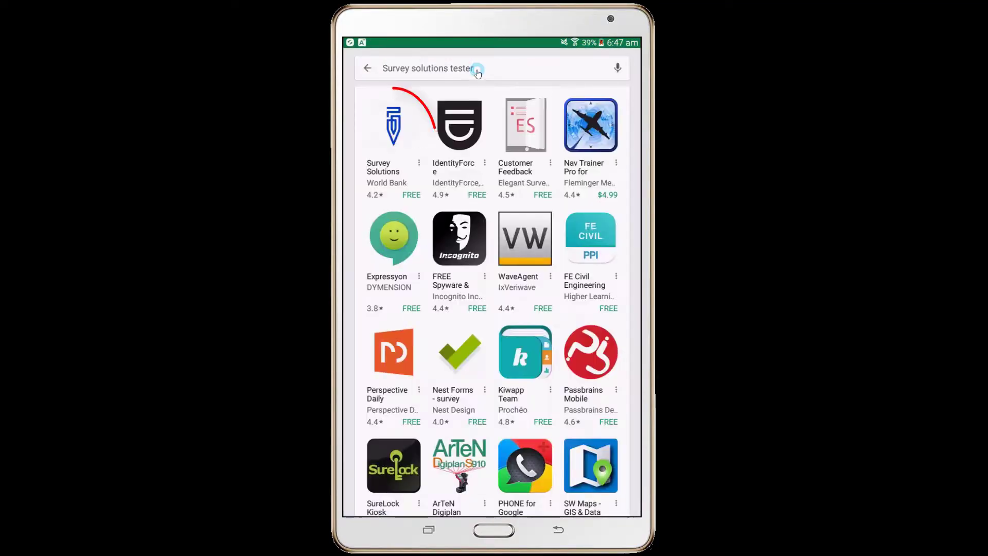
{"action": "left_click", "coordinate": [410, 123]}
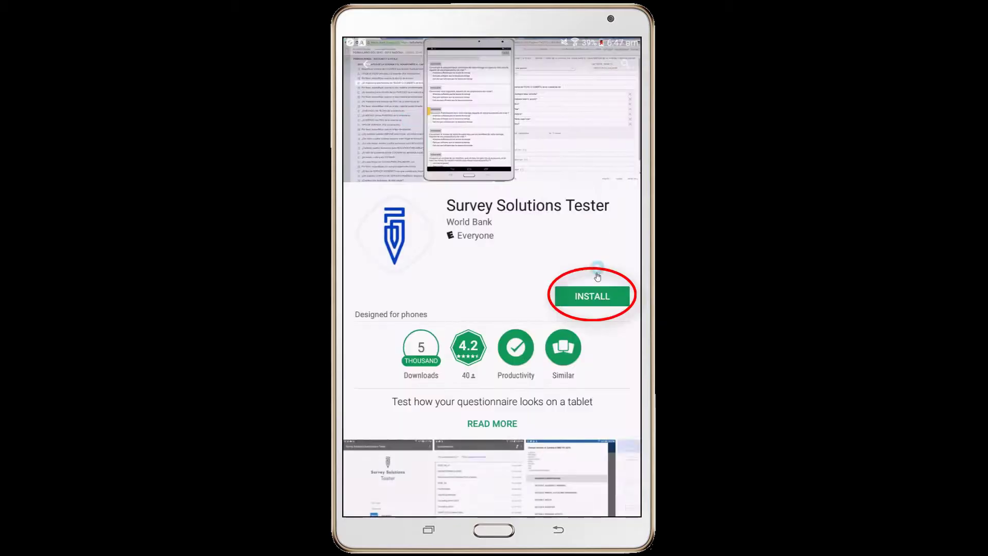
{"action": "left_click", "coordinate": [597, 298]}
{"action": "left_click", "coordinate": [568, 369]}
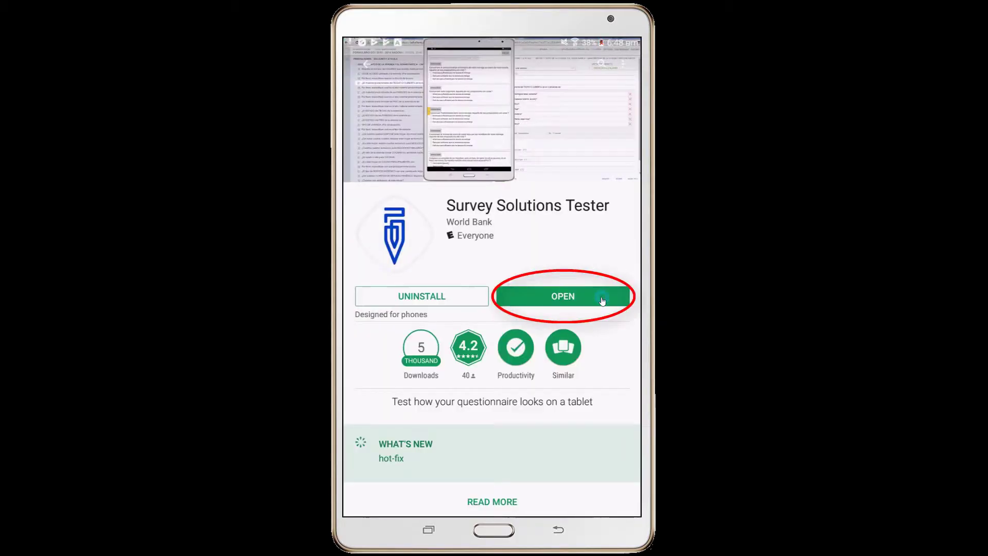
{"action": "left_click", "coordinate": [602, 300]}
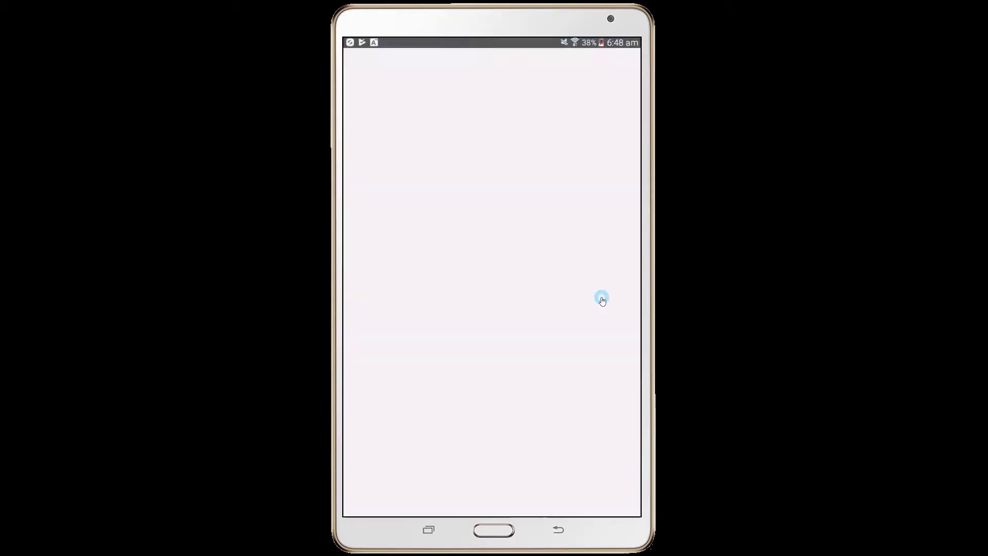
Sign in to the tester app with the account login name and password.
{"action": "left_click", "coordinate": [498, 334]}
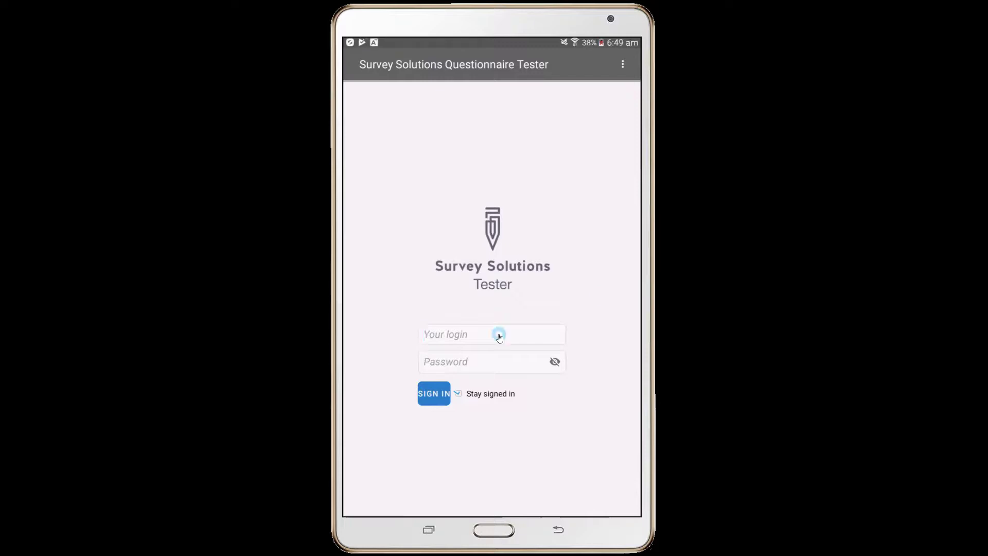
{"action": "type", "text": "_Alex_"}
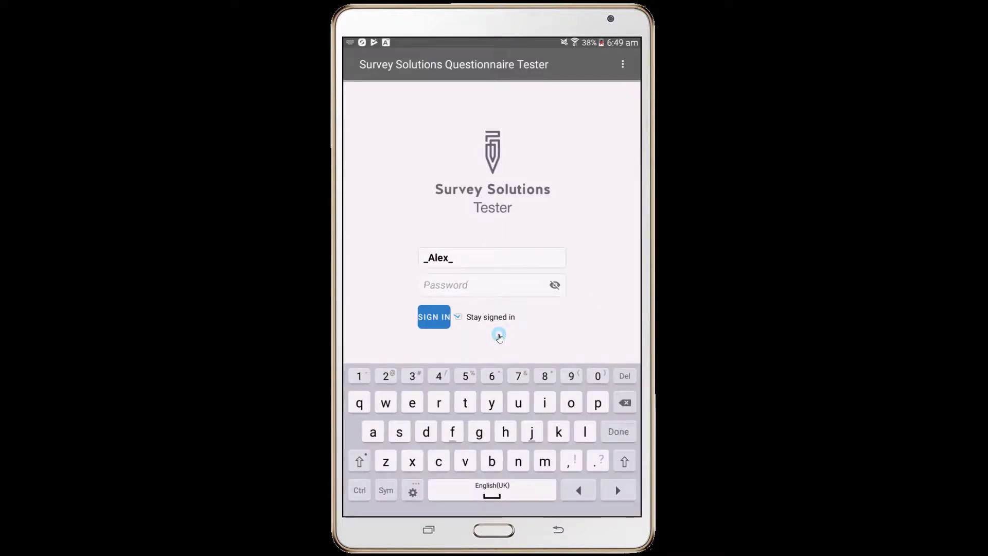
{"action": "type", "text": "••••••••••"}
{"action": "key", "text": "Return"}
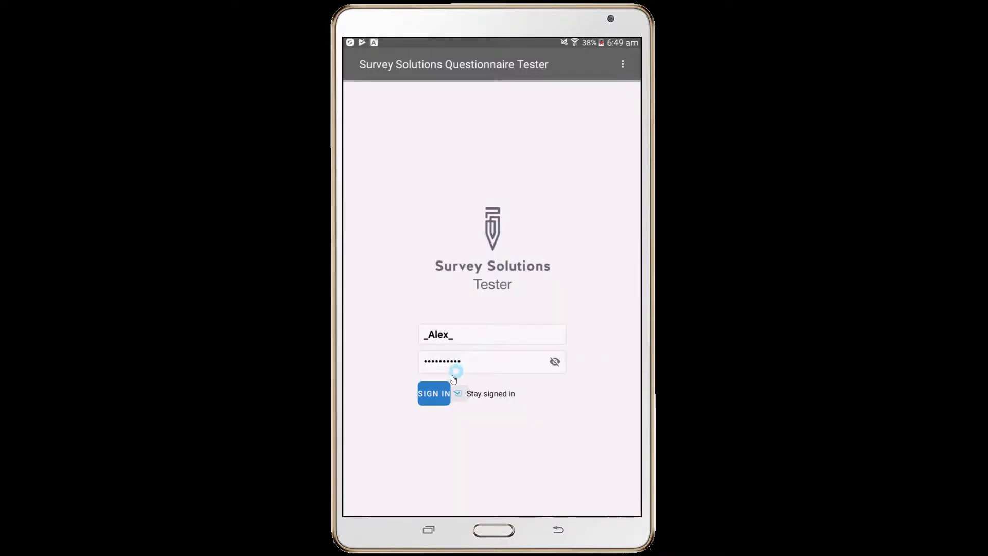
{"action": "left_click", "coordinate": [434, 393]}
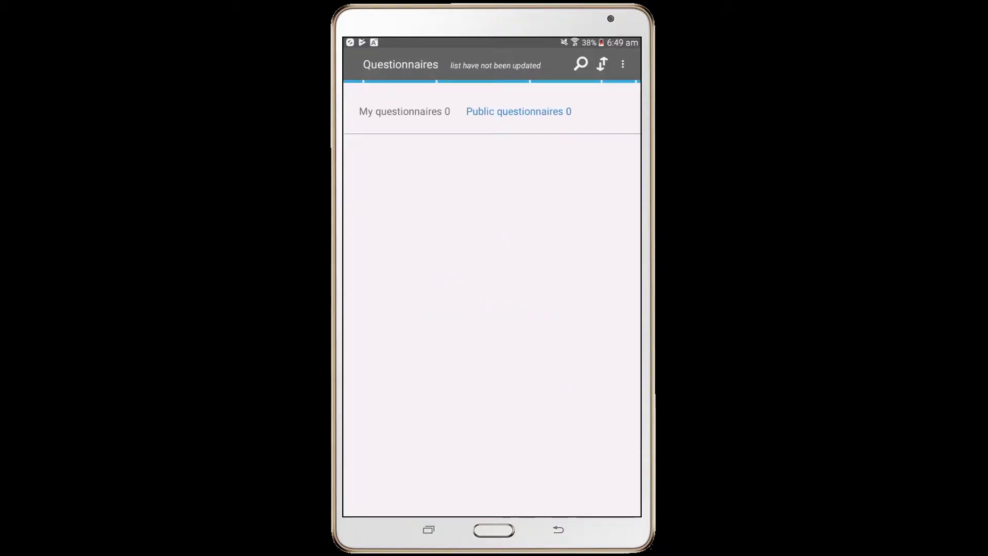
Open the Test questionnaire and answer age 25 and marital status Single.
{"action": "left_click", "coordinate": [379, 151]}
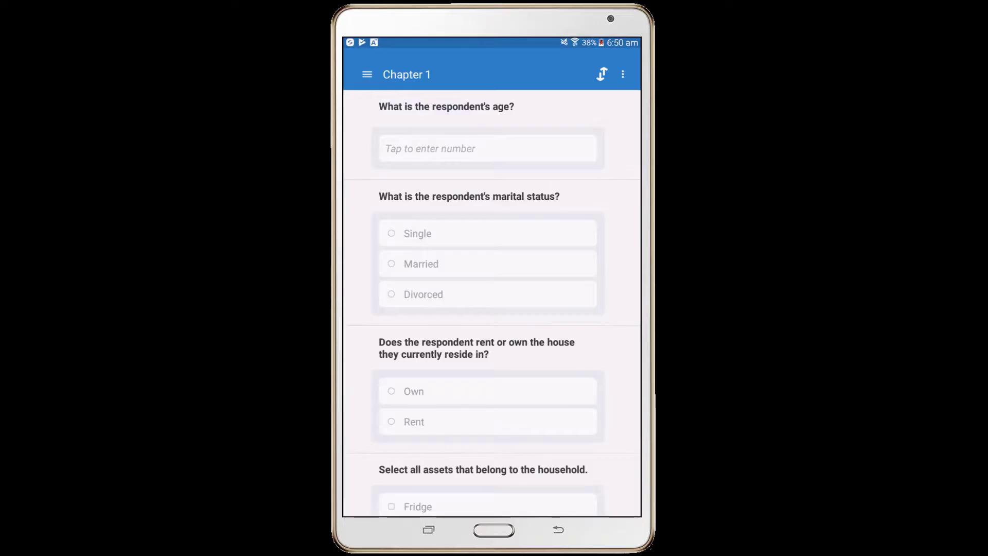
{"action": "left_click", "coordinate": [473, 148]}
{"action": "type", "text": "25"}
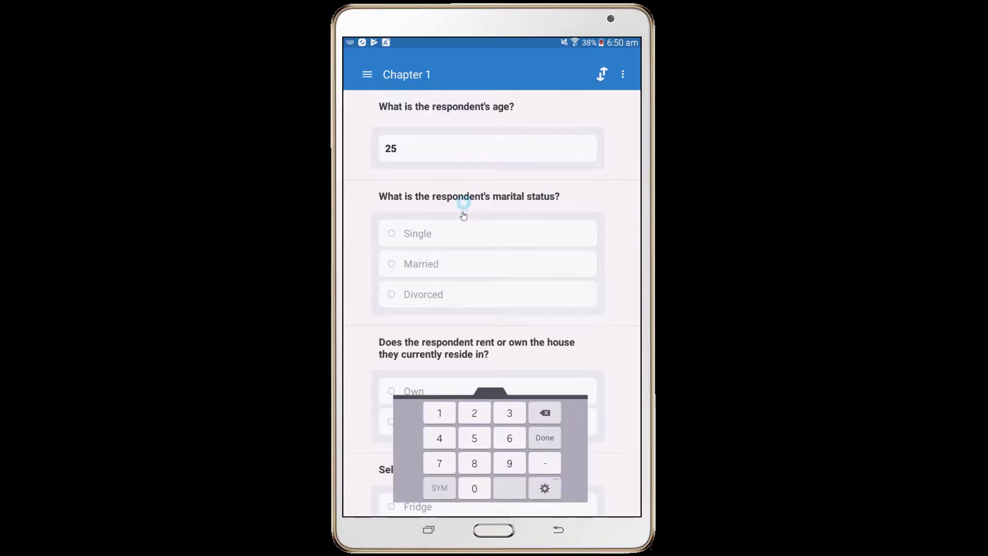
{"action": "left_click", "coordinate": [457, 231]}
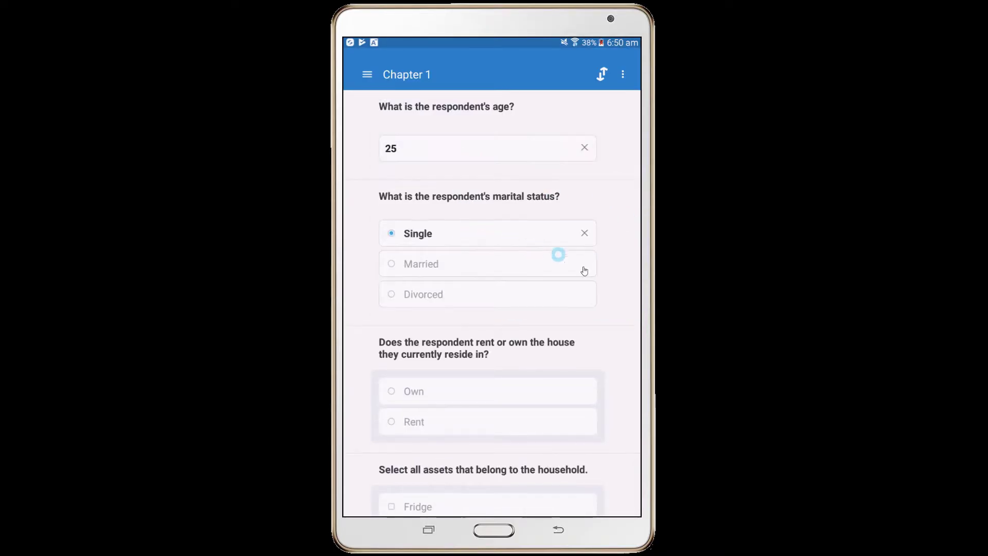
{"action": "scroll", "coordinate": [613, 323], "scroll_direction": "down", "scroll_amount": 3}
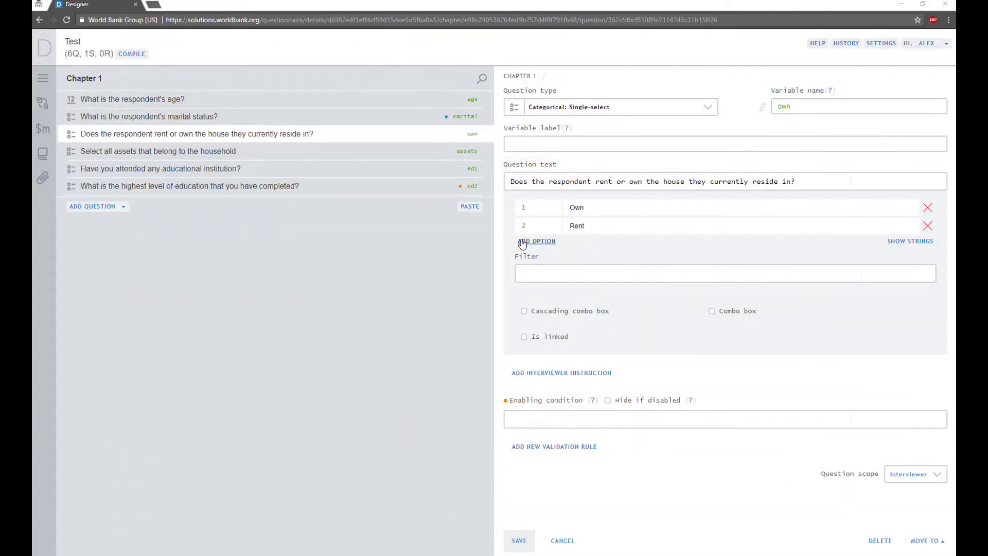
Add a third option, 'Other', to the rent-or-own question and save it.
{"action": "left_click", "coordinate": [522, 242]}
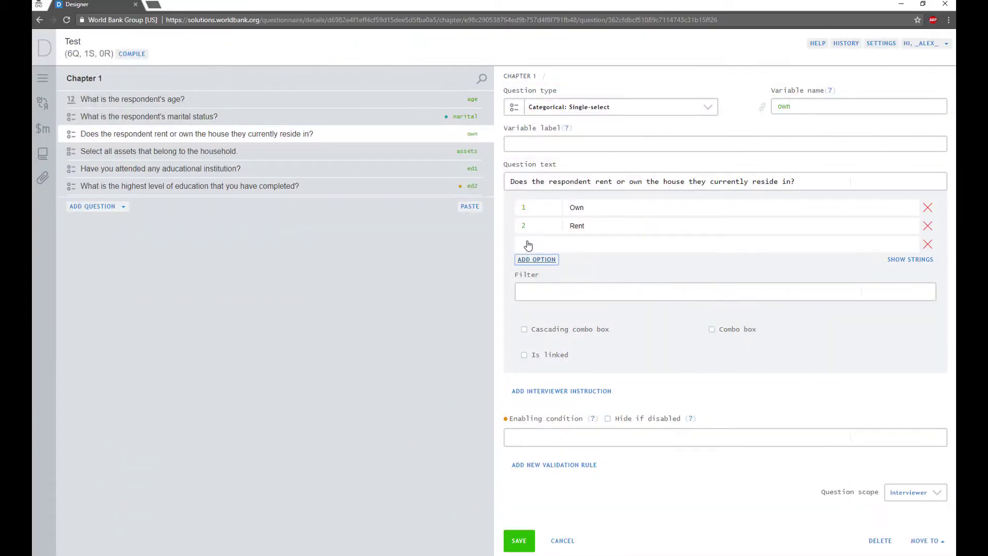
{"action": "left_click", "coordinate": [518, 541]}
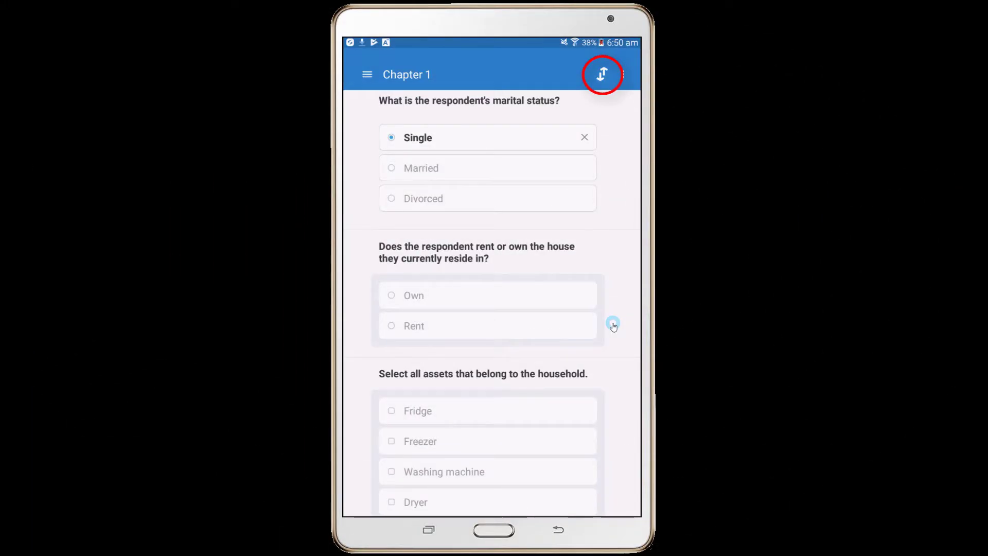
Reload the updated questionnaire, answer Other, and tick Freezer, Dryer and Television as assets.
{"action": "left_click", "coordinate": [607, 78]}
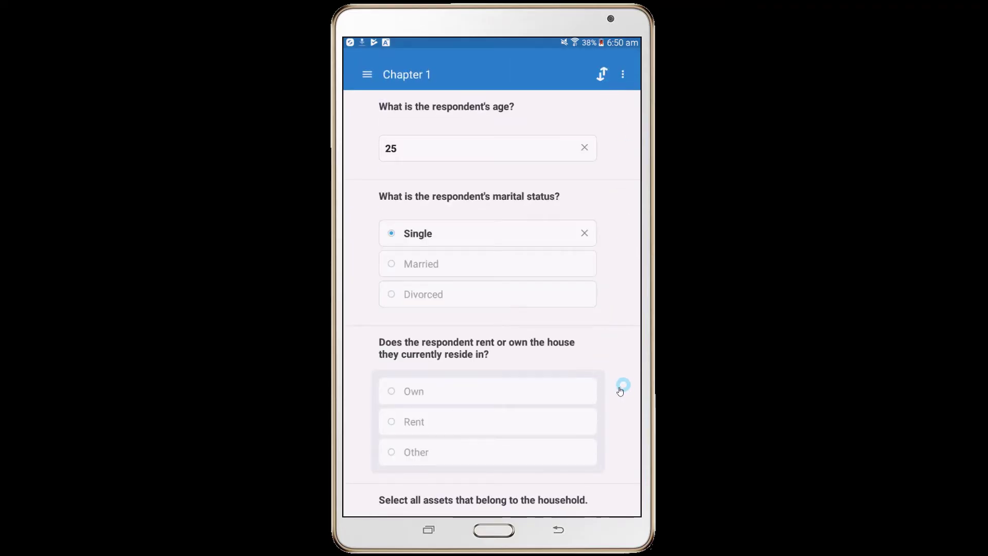
{"action": "left_click_drag", "start_coordinate": [624, 386], "coordinate": [624, 187]}
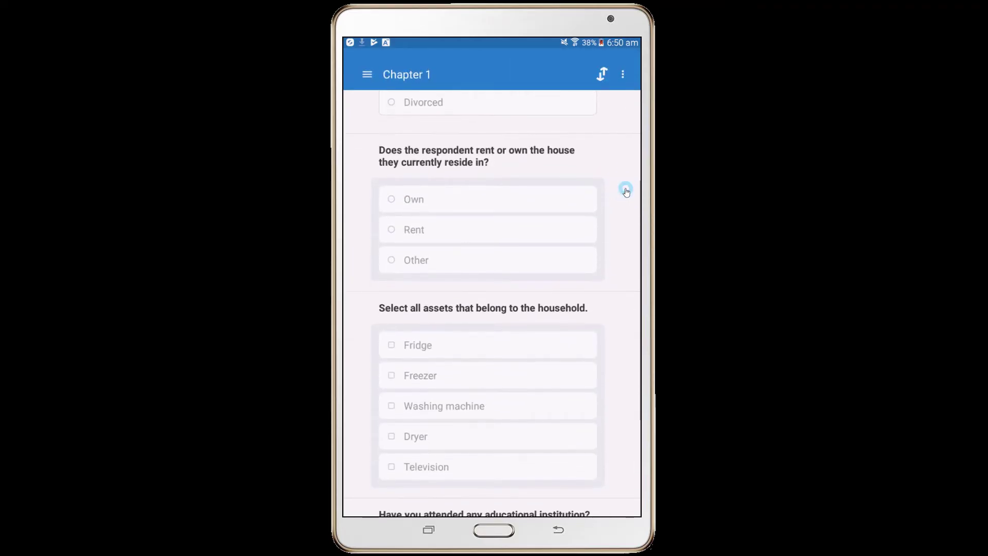
{"action": "left_click", "coordinate": [423, 263]}
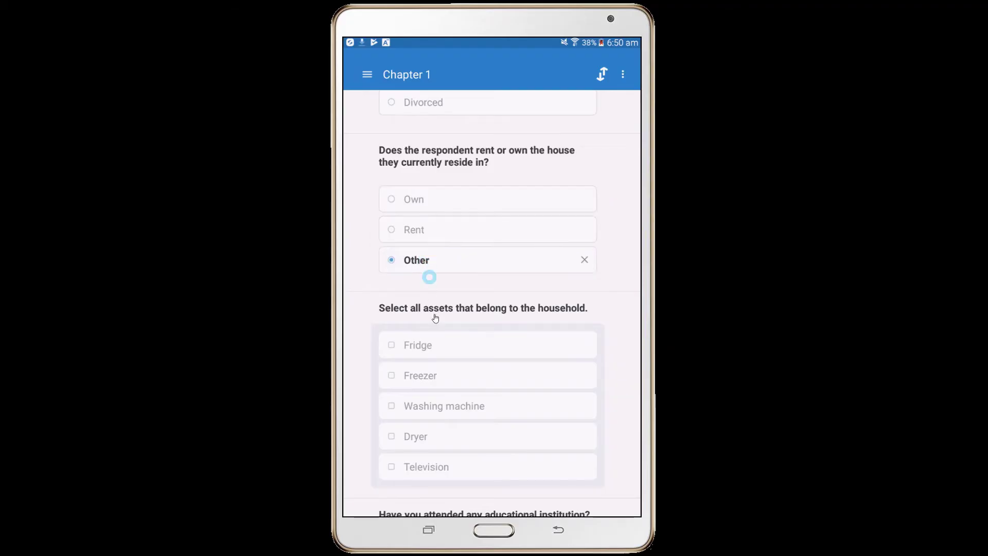
{"action": "left_click", "coordinate": [428, 354]}
{"action": "left_click", "coordinate": [497, 434]}
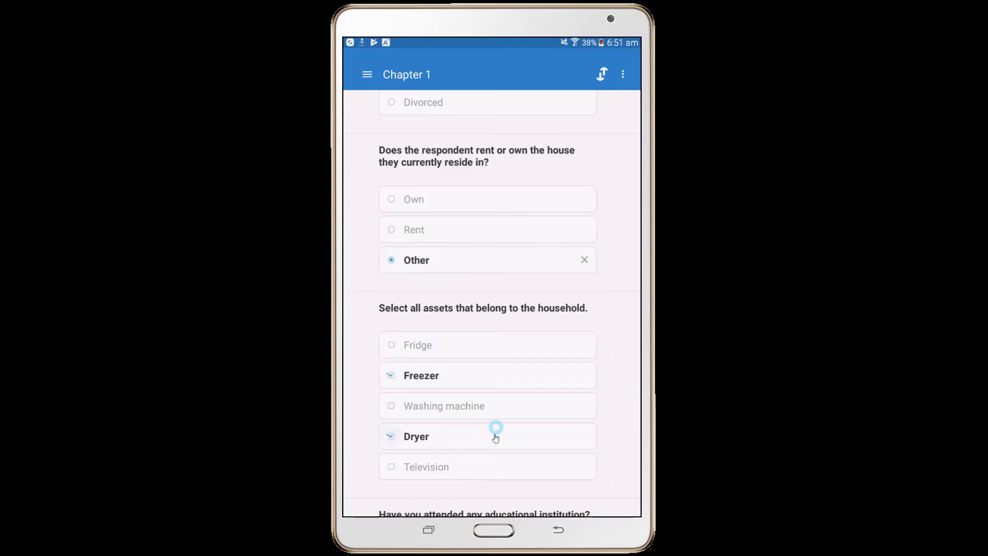
{"action": "left_click", "coordinate": [525, 470]}
Answer Yes to attending school and High School as highest education, then finish the questionnaire.
{"action": "left_click_drag", "start_coordinate": [591, 449], "coordinate": [527, 379]}
{"action": "left_click", "coordinate": [428, 359]}
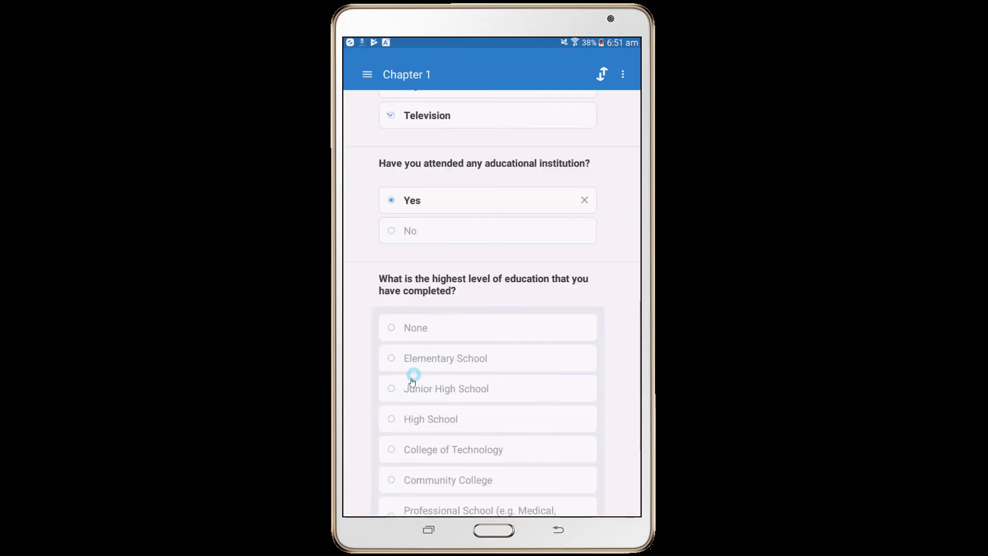
{"action": "left_click", "coordinate": [427, 410]}
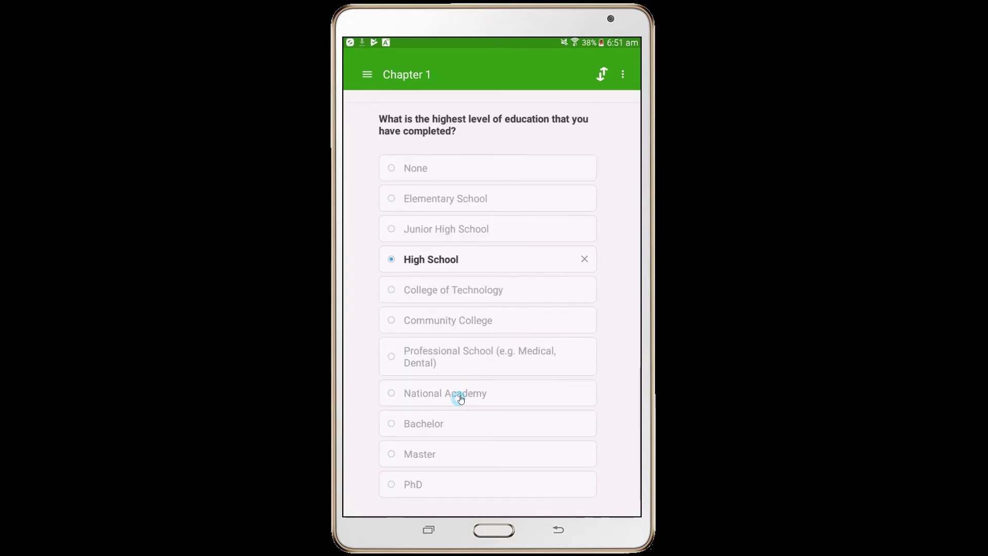
{"action": "left_click", "coordinate": [438, 489]}
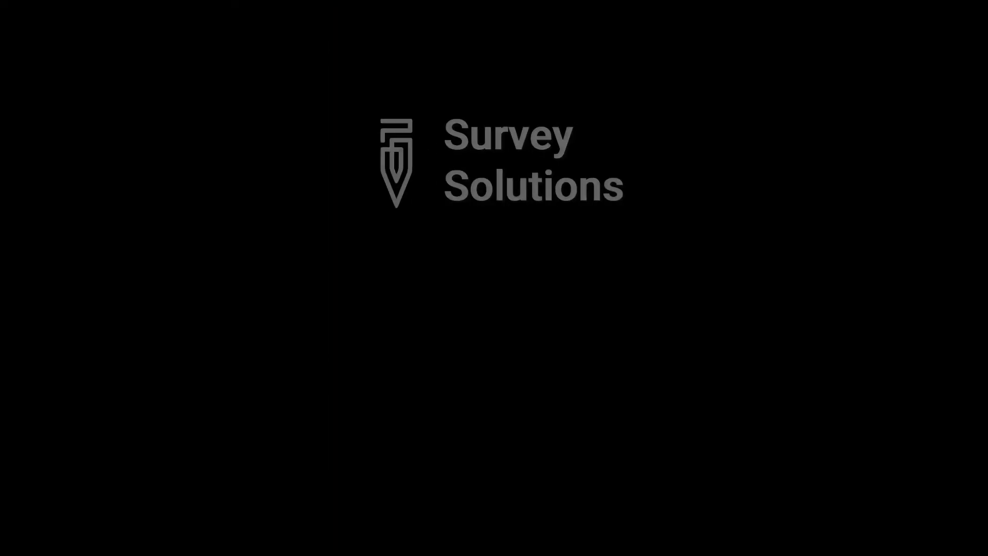